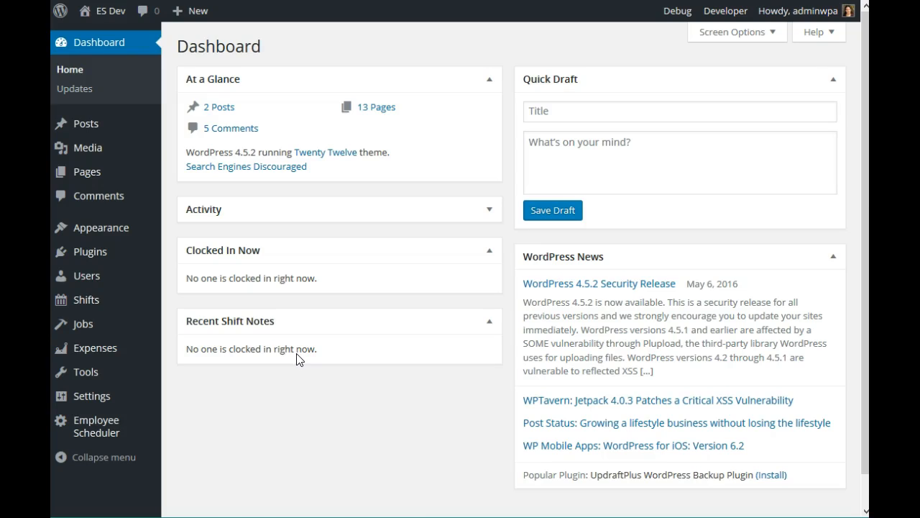
# - Start a new shift and connect an existing employee to it
pyautogui.click(119, 309)
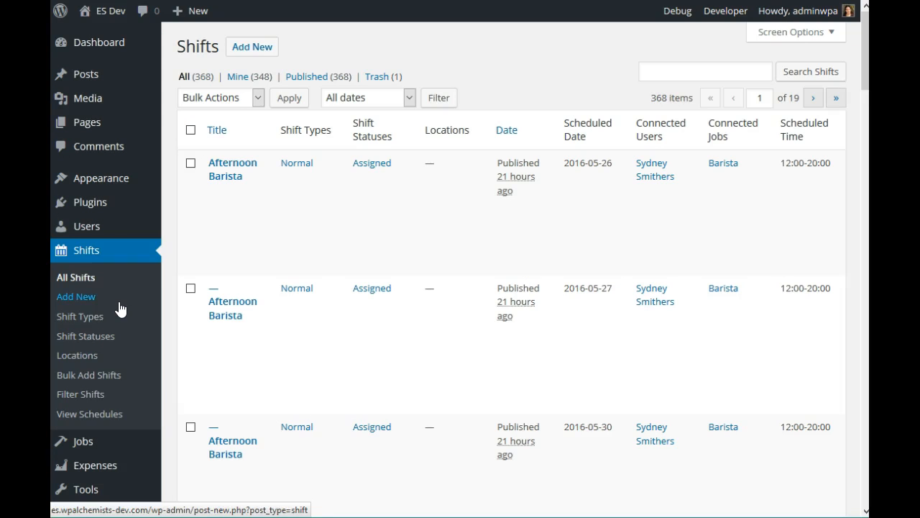
pyautogui.click(252, 56)
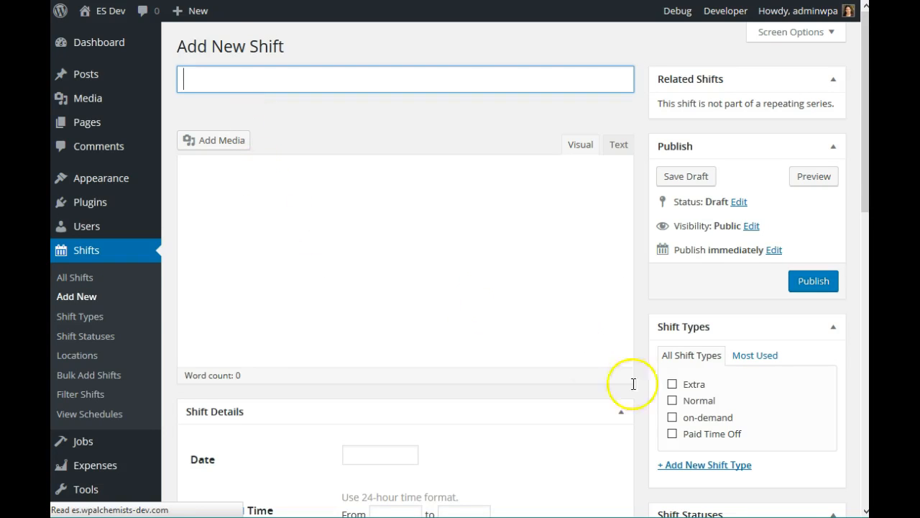
pyautogui.moveTo(865, 92); pyautogui.dragTo(860, 308)
pyautogui.click(703, 391)
pyautogui.click(701, 421)
pyautogui.write('syd')
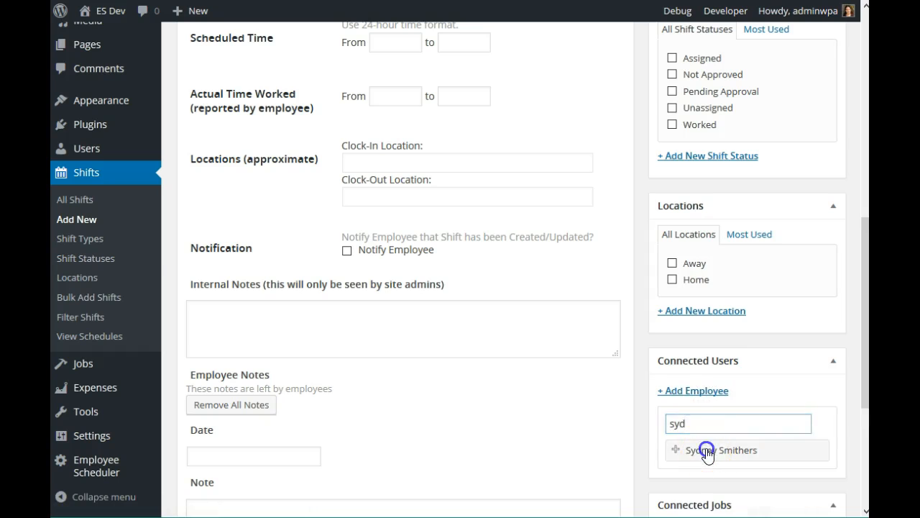
pyautogui.click(705, 450)
# - Set the shift's date to 2016-05-26 and its scheduled time from 09:00 to 18:00
pyautogui.scroll(4, 863, 368)
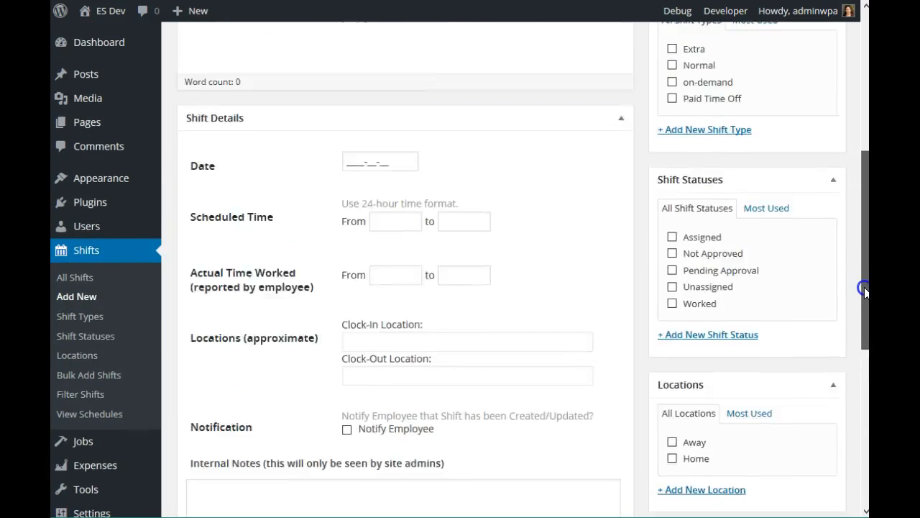
pyautogui.click(349, 280)
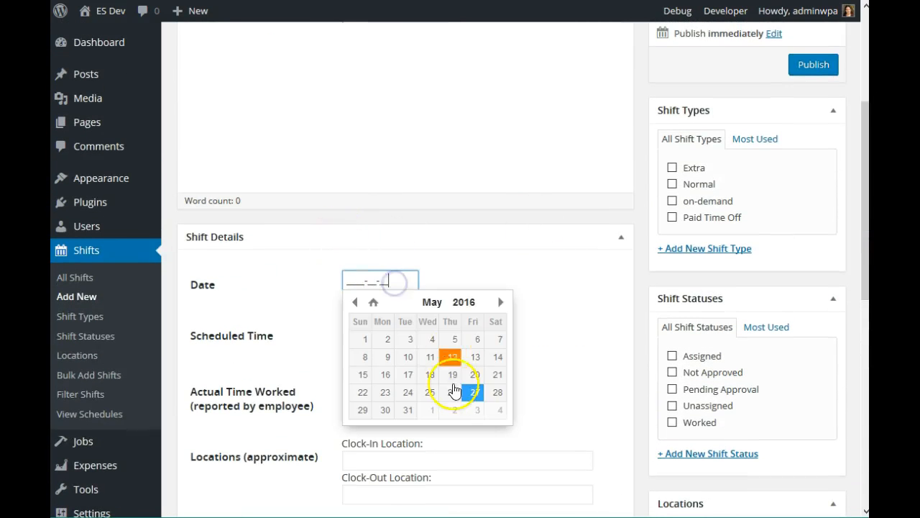
pyautogui.click(452, 390)
pyautogui.click(386, 348)
pyautogui.write('09:00')
pyautogui.press('Tab')
pyautogui.write('18:00')
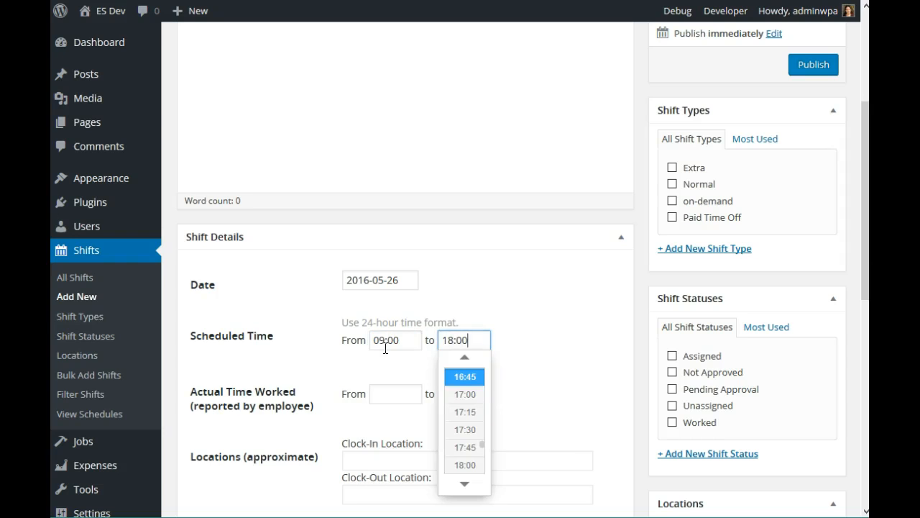
pyautogui.click(565, 341)
# - Try to publish the new shift, declining to create it despite the scheduling conflict
pyautogui.scroll(3, 634, 359)
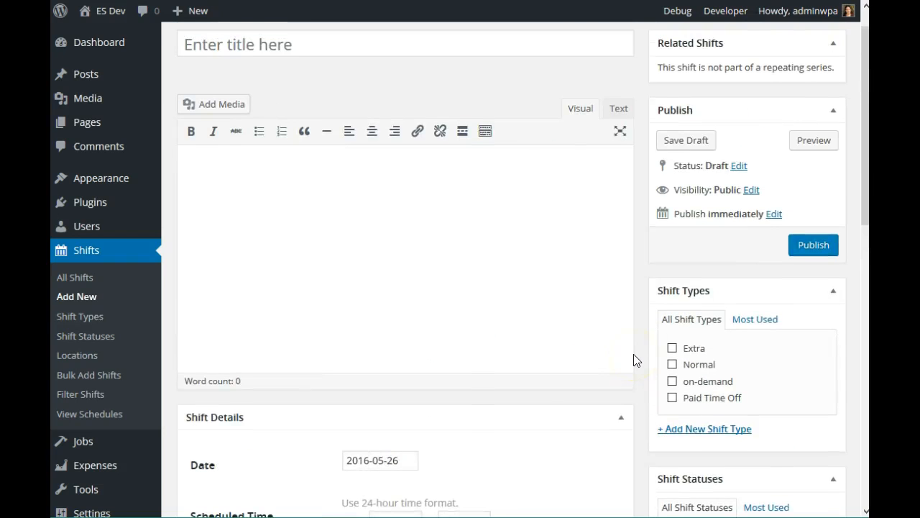
pyautogui.scroll(1, 634, 359)
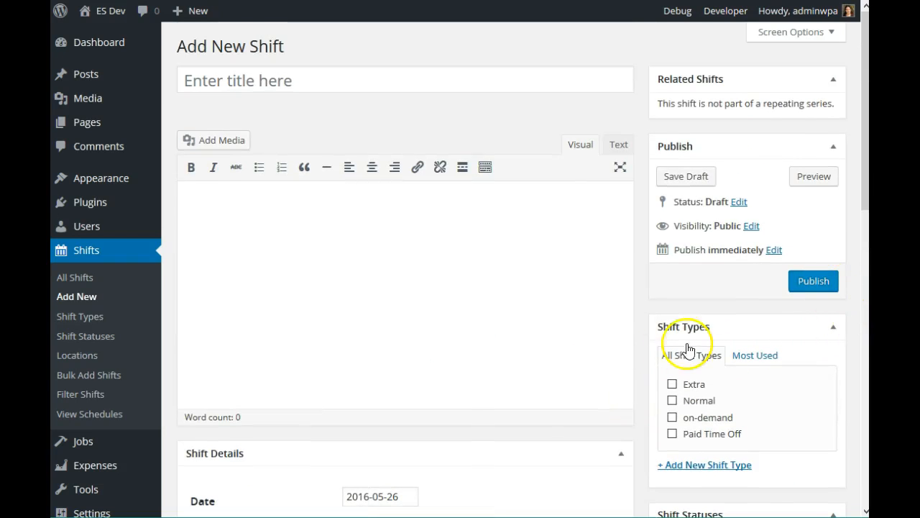
pyautogui.click(815, 281)
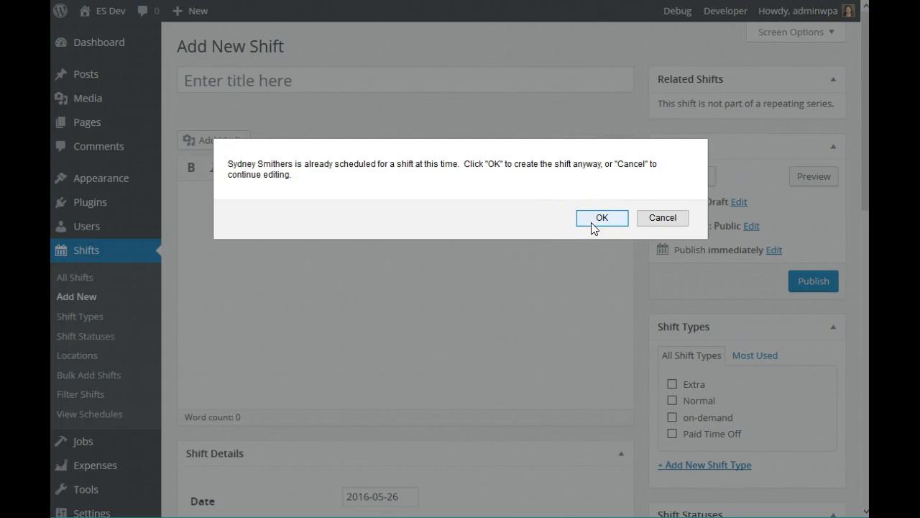
pyautogui.click(651, 218)
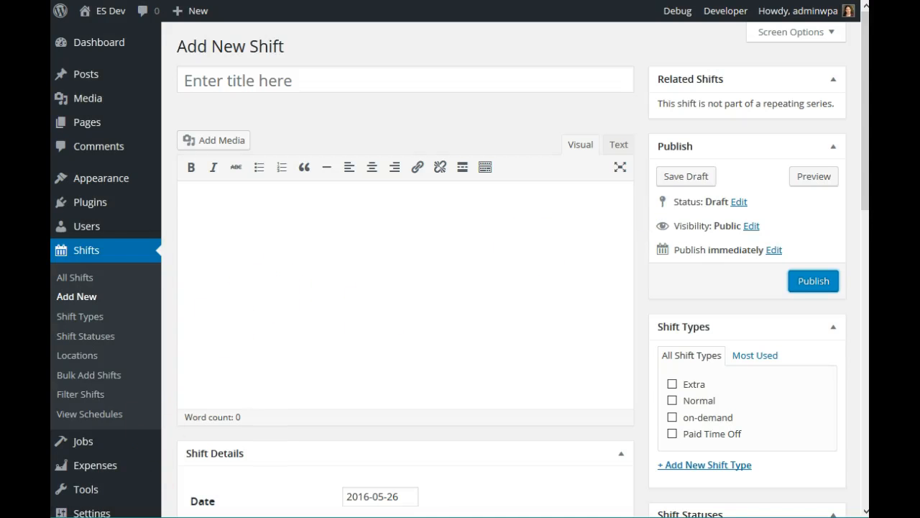
# - Open the second listed user's profile for editing and go to the Unavailable settings
pyautogui.click(95, 228)
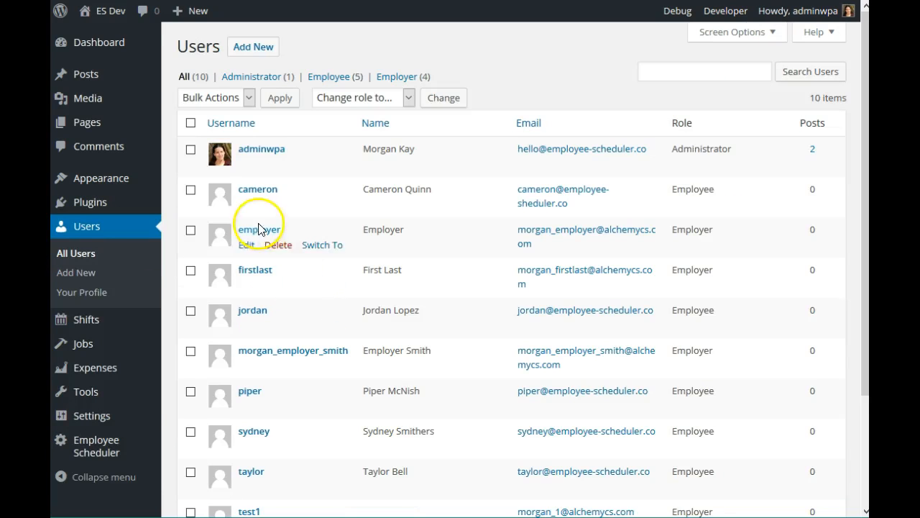
pyautogui.click(247, 207)
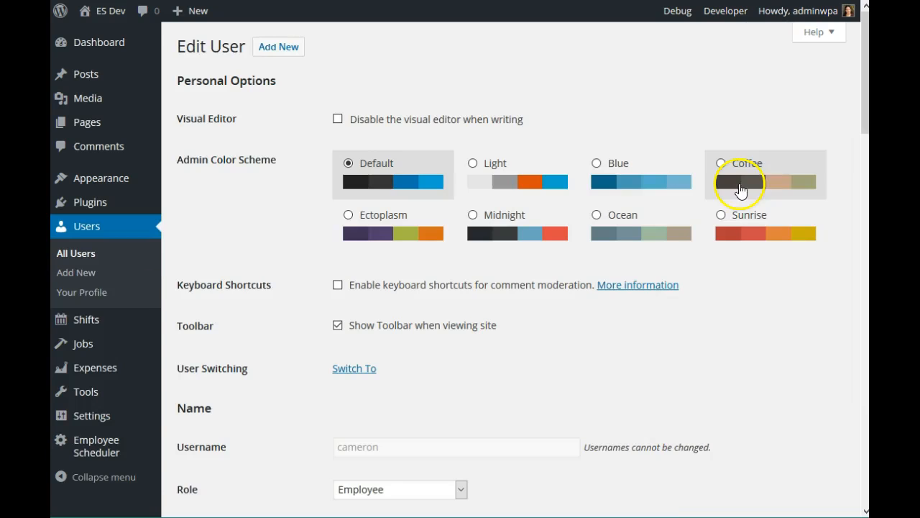
pyautogui.moveTo(865, 69); pyautogui.dragTo(864, 405)
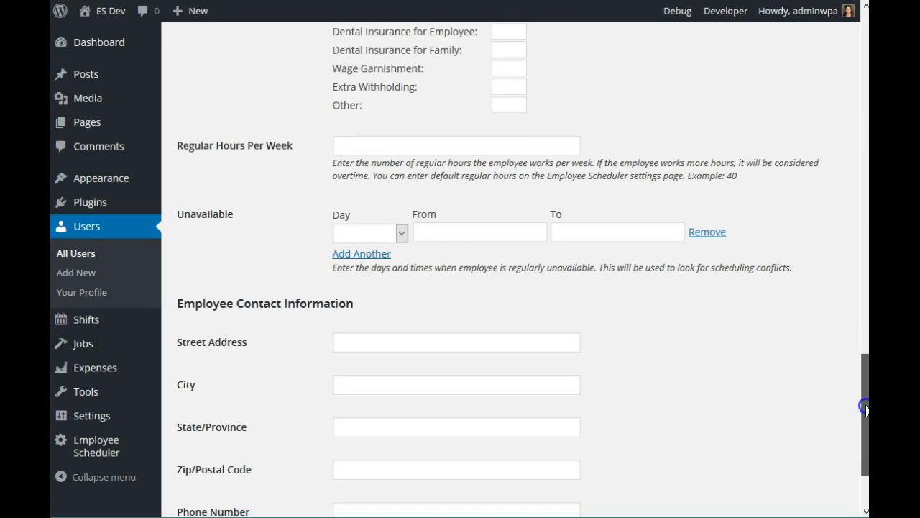
pyautogui.moveTo(240, 214); pyautogui.dragTo(179, 216)
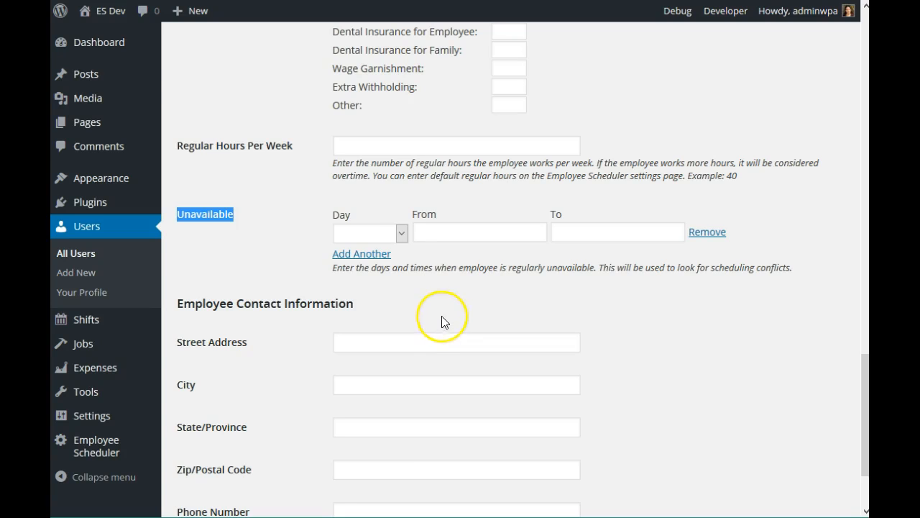
# - Set the employee's regular unavailability to Wednesday from 12:00 to 17:00
pyautogui.click(400, 233)
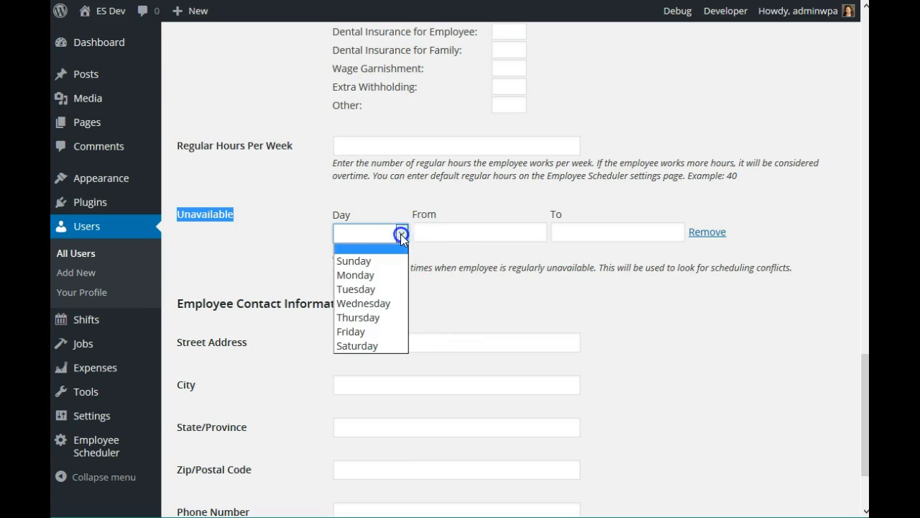
pyautogui.click(382, 303)
pyautogui.click(441, 231)
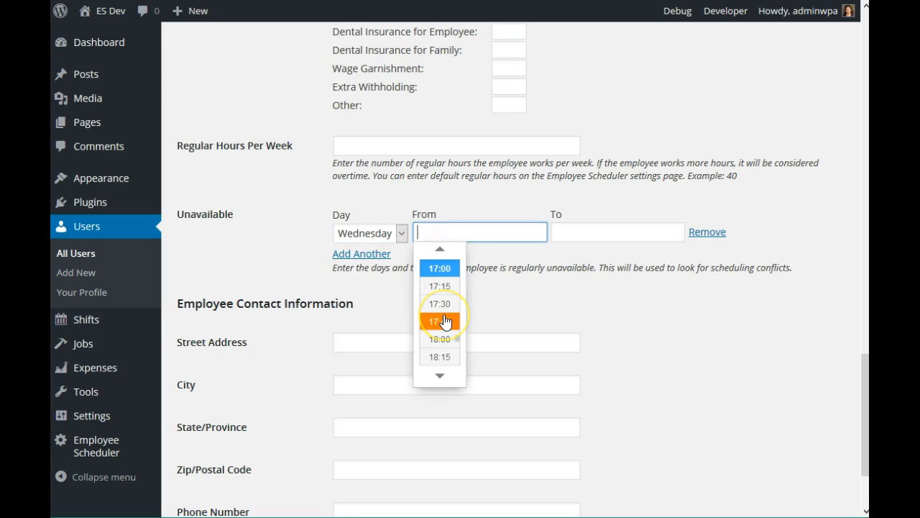
pyautogui.write('12:00')
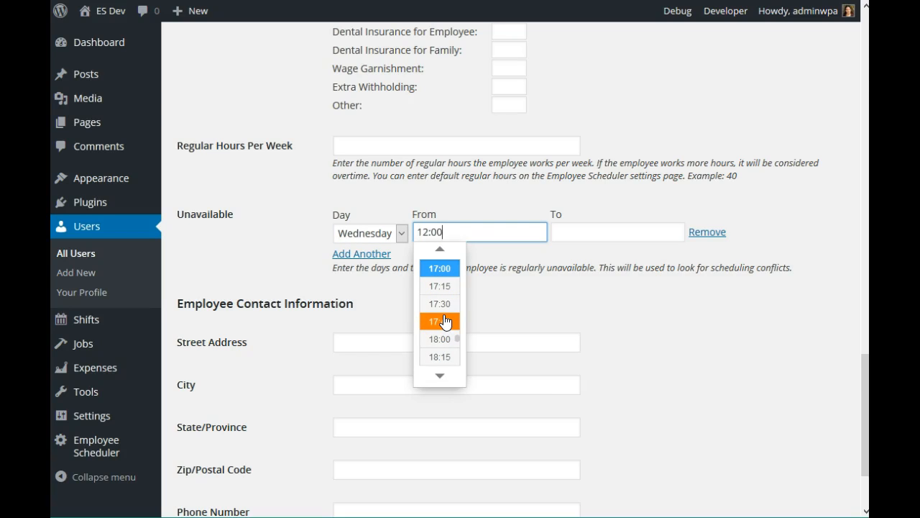
pyautogui.press('Tab')
pyautogui.write('17:00')
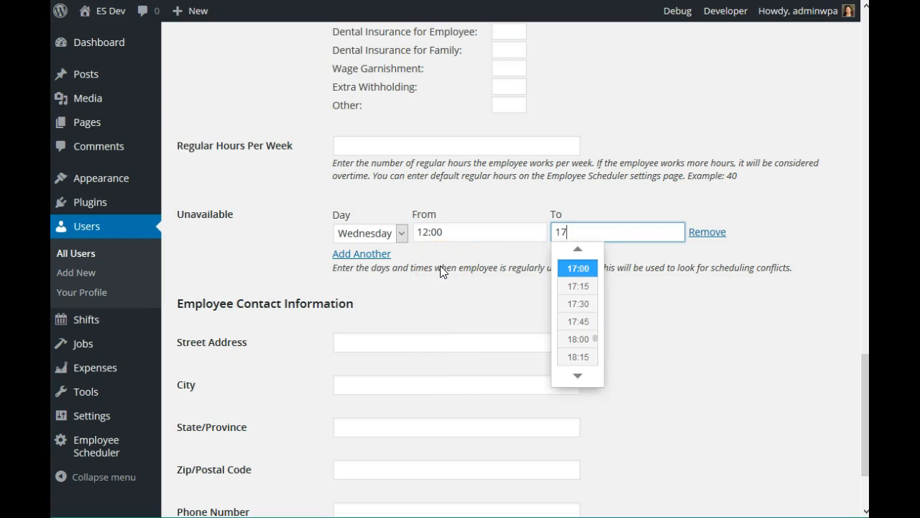
pyautogui.click(684, 270)
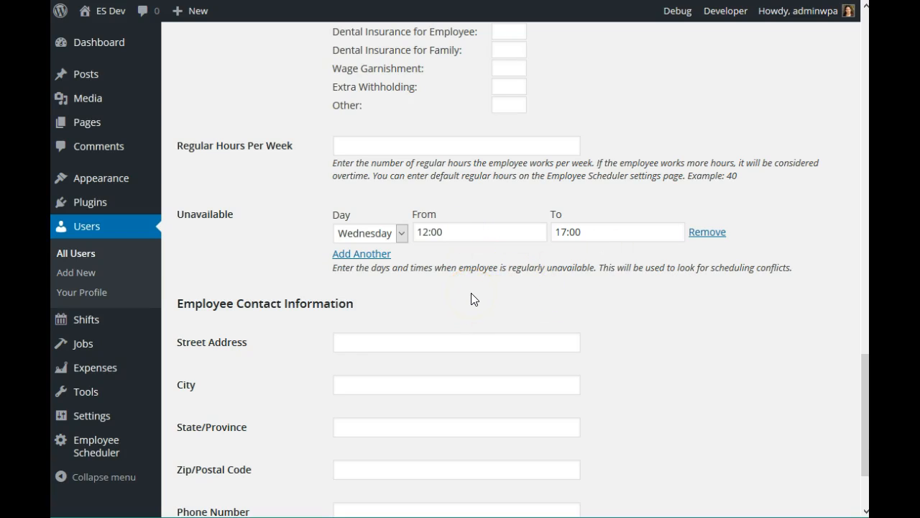
# - Examine the pay rate and deduction fields in the employee's payroll information
pyautogui.moveTo(862, 427); pyautogui.dragTo(867, 371)
pyautogui.click(390, 154)
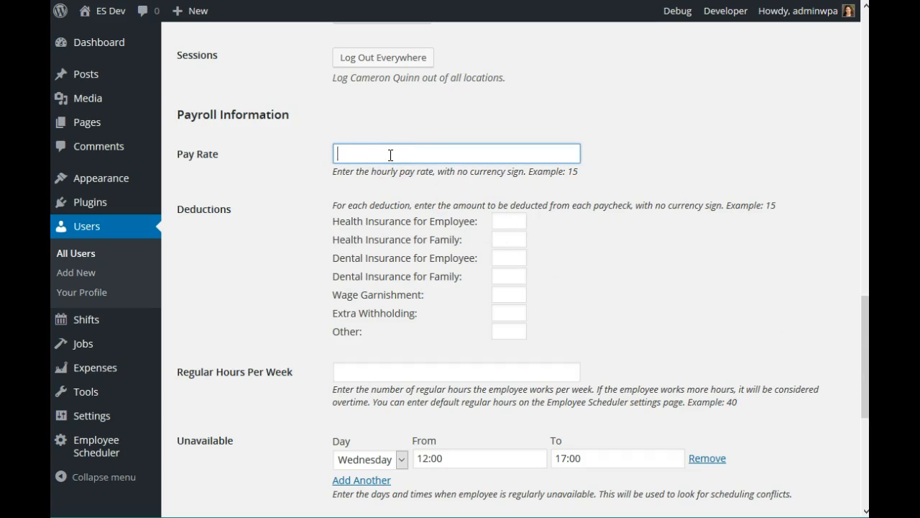
pyautogui.click(393, 152)
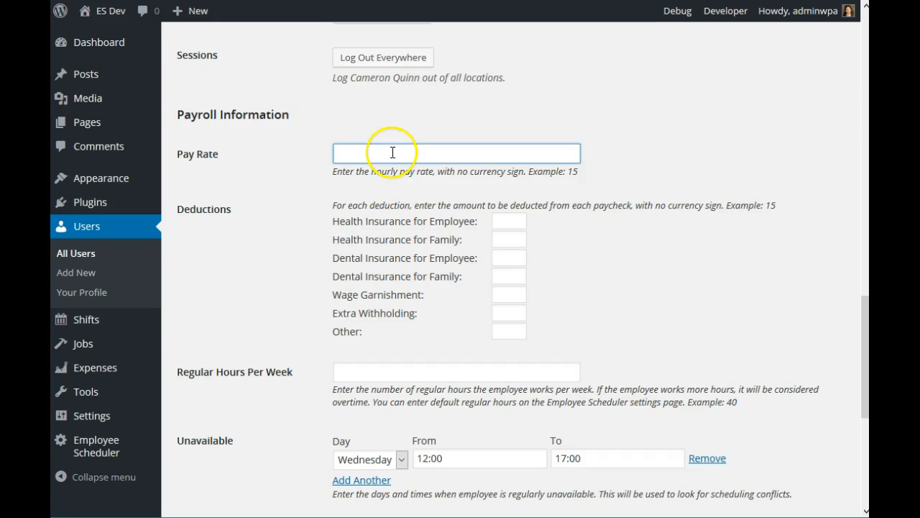
pyautogui.click(508, 221)
pyautogui.click(508, 239)
pyautogui.click(504, 269)
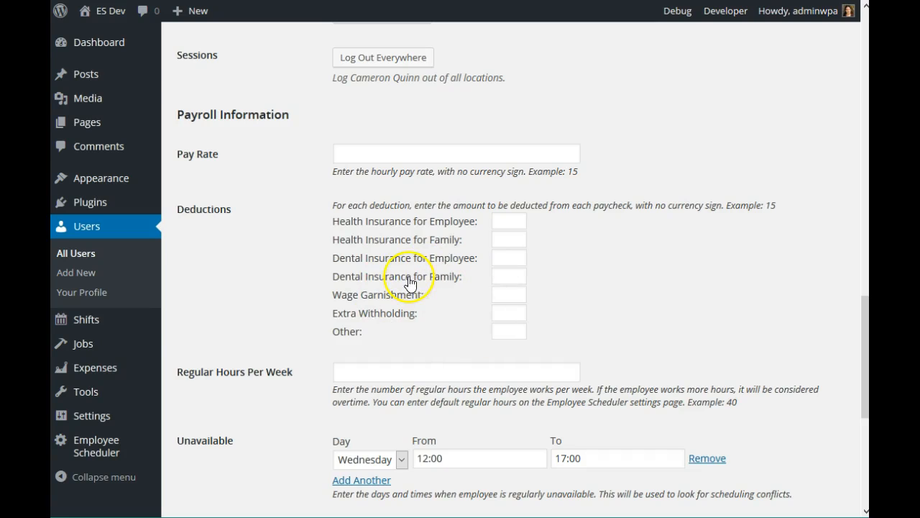
pyautogui.moveTo(861, 402); pyautogui.dragTo(859, 353)
pyautogui.click(839, 369)
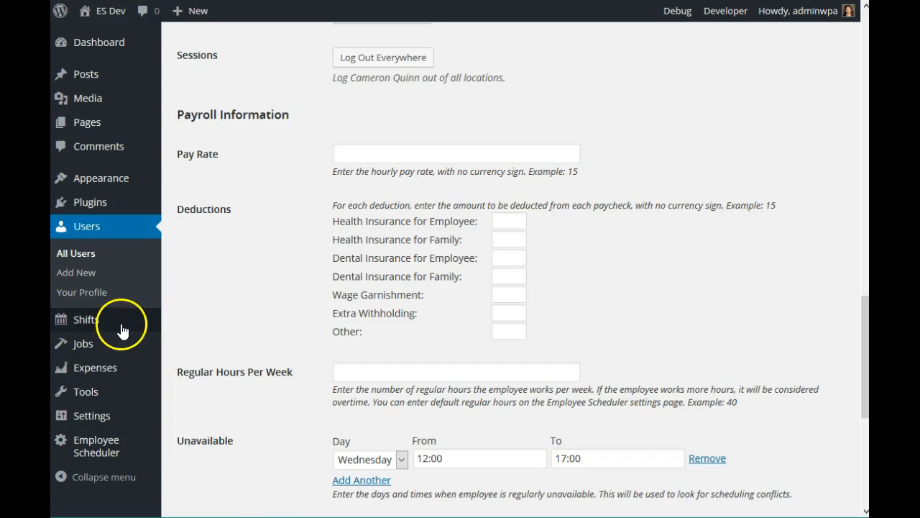
# - Start a bulk shift creation with the shift name "Bulk Shift" and the Cleaning job
pyautogui.moveTo(120, 330)
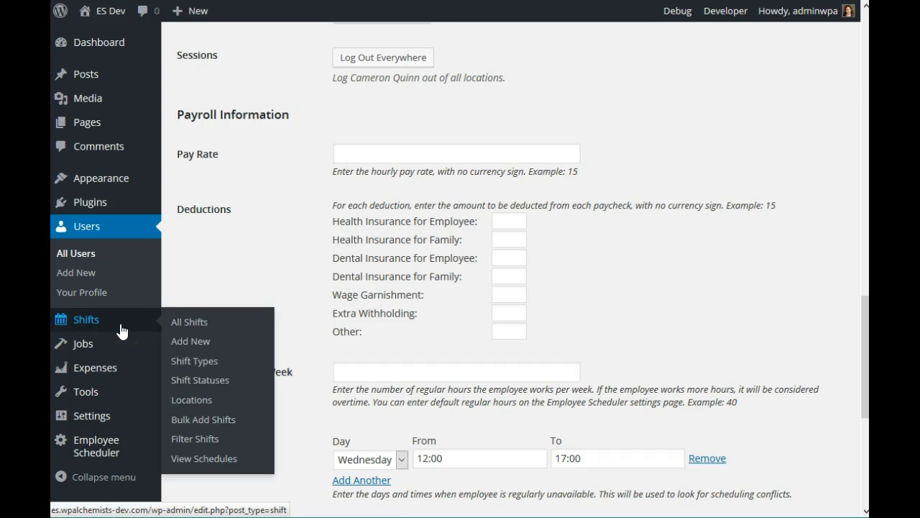
pyautogui.click(207, 425)
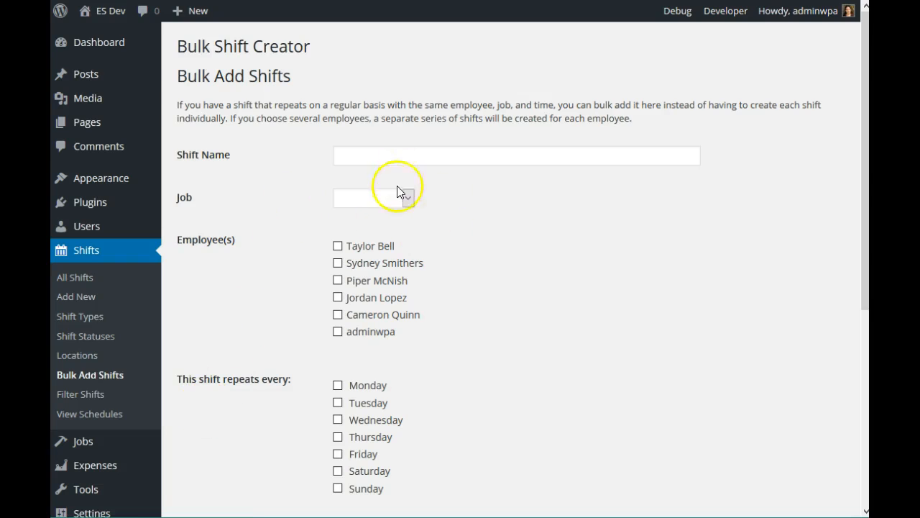
pyautogui.click(392, 153)
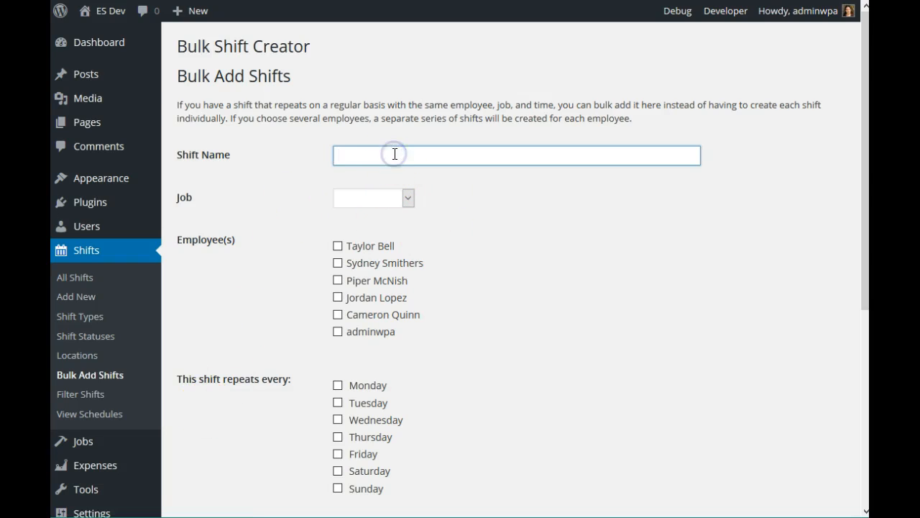
pyautogui.write('Bulk Shift')
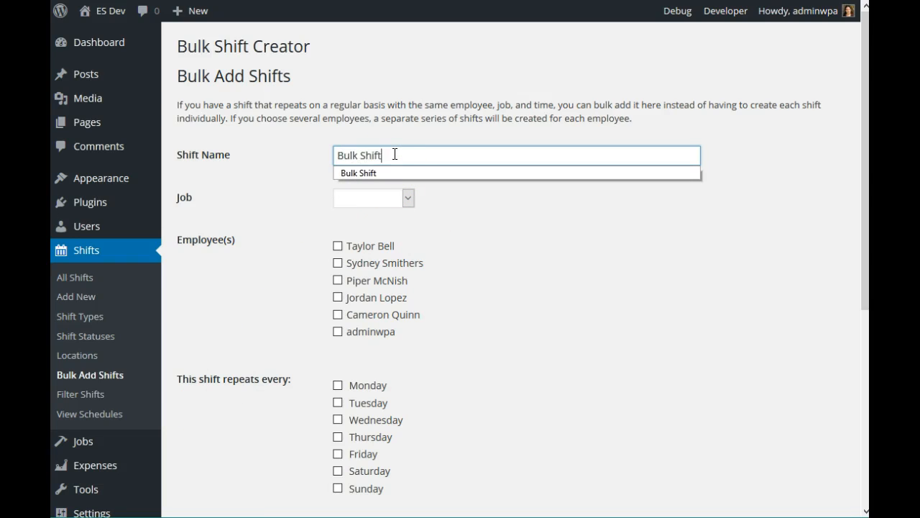
pyautogui.click(408, 198)
pyautogui.click(379, 237)
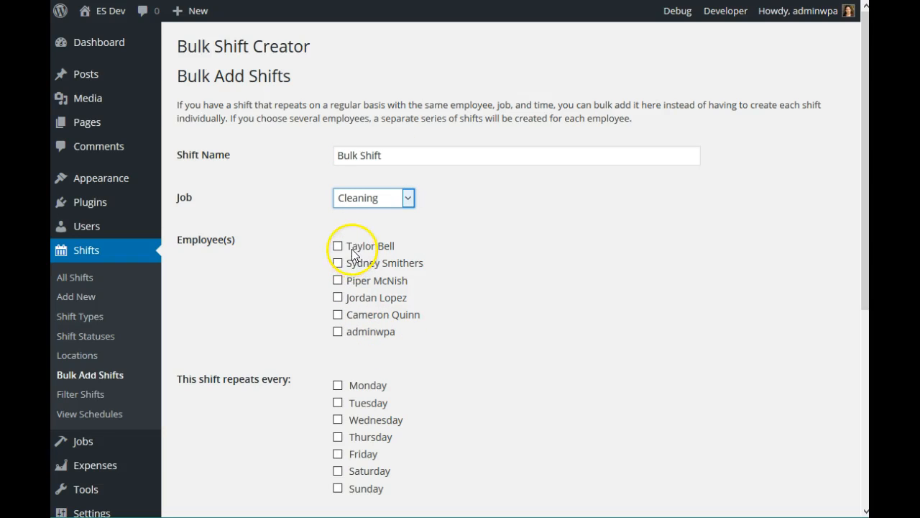
# - Assign the fourth listed employee and repeat the shift every Monday, Wednesday, Friday and Sunday
pyautogui.click(338, 297)
pyautogui.scroll(-3, 482, 365)
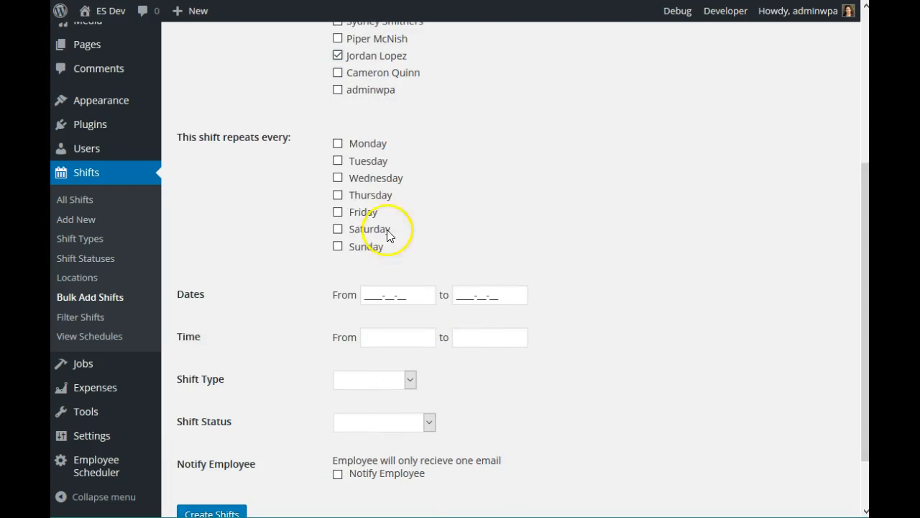
pyautogui.click(338, 143)
pyautogui.click(338, 177)
pyautogui.click(338, 213)
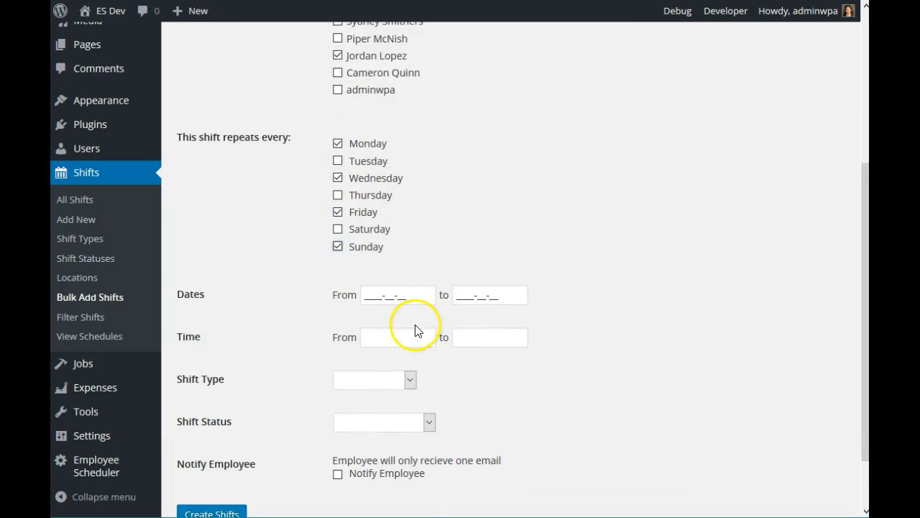
# - Set the bulk shift's date range from 2016-06-01 to 2016-06-30
pyautogui.click(390, 300)
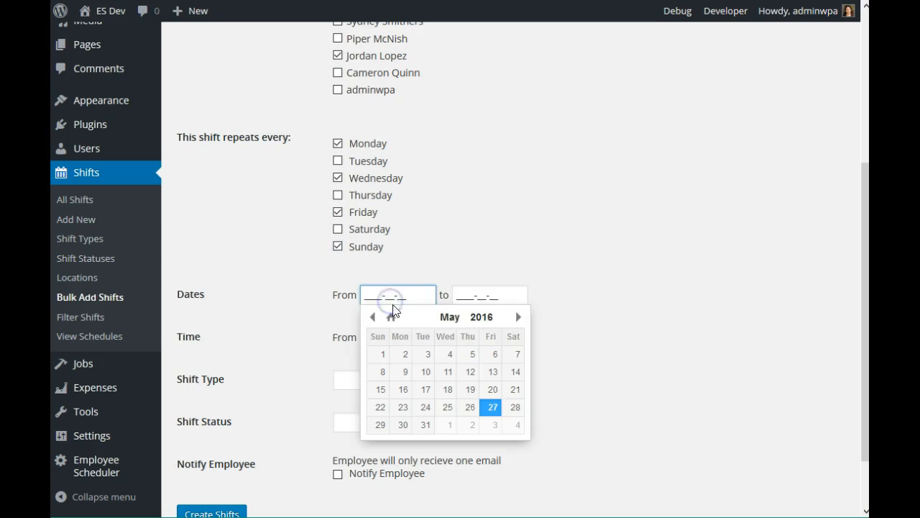
pyautogui.click(446, 429)
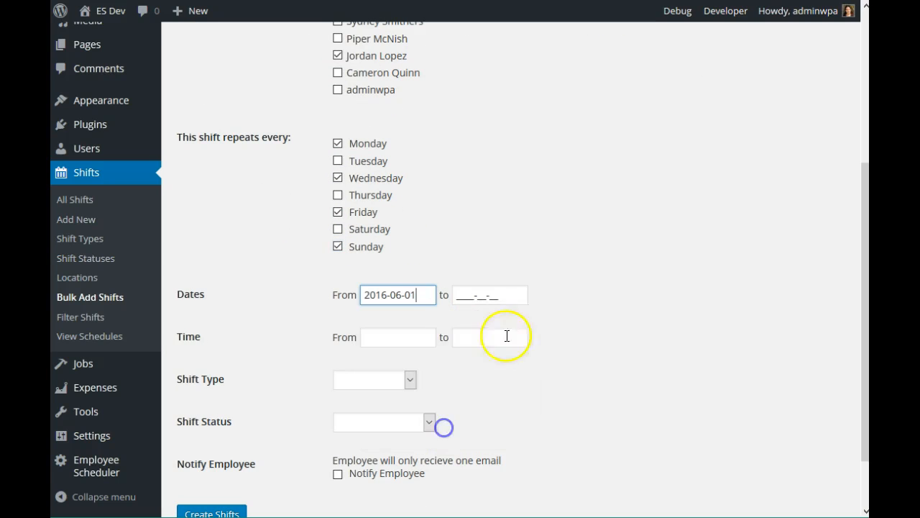
pyautogui.click(493, 297)
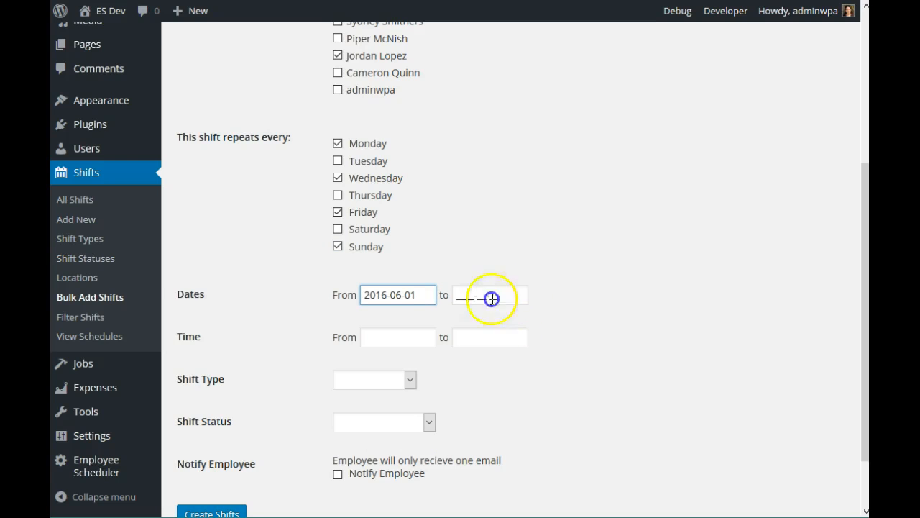
pyautogui.click(609, 316)
pyautogui.click(563, 424)
# - Set the bulk shift's time range from 16:15 to 18:30
pyautogui.click(400, 337)
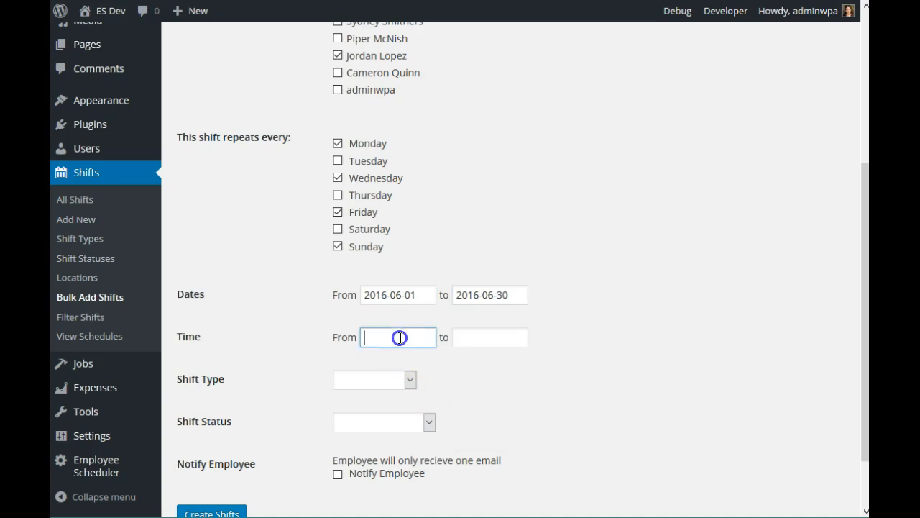
pyautogui.scroll(1, 386, 376)
pyautogui.scroll(1, 387, 377)
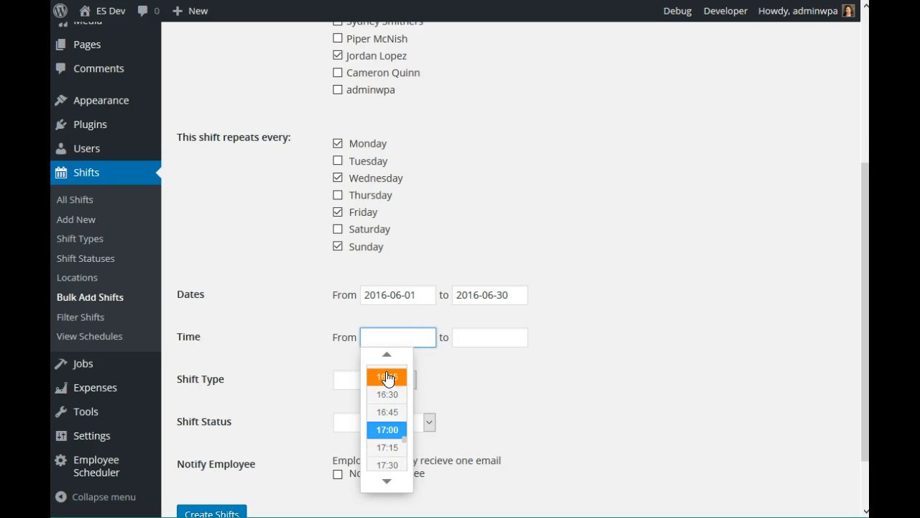
pyautogui.click(387, 377)
pyautogui.click(472, 336)
pyautogui.scroll(-1, 479, 417)
pyautogui.click(479, 423)
# - Check the shift type and status options, leave both blank, and create the bulk shifts without notifying the employee
pyautogui.scroll(-1, 402, 378)
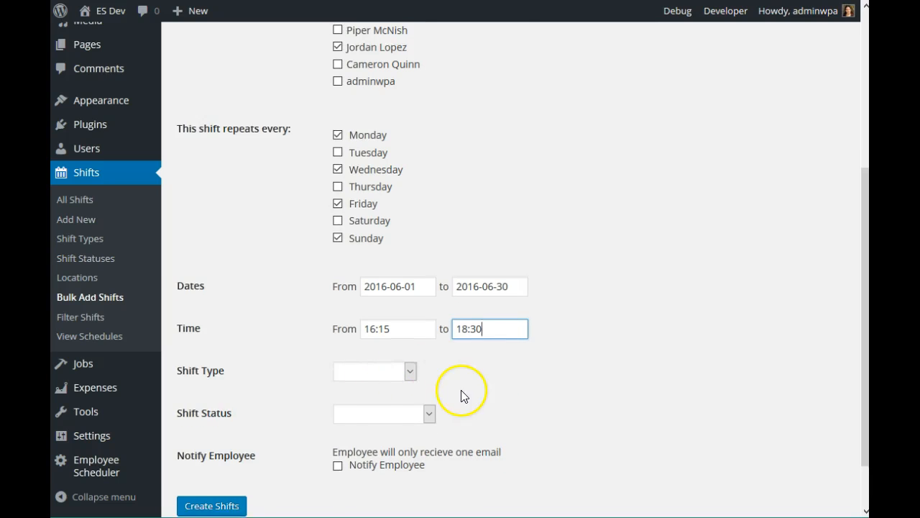
pyautogui.click(404, 309)
pyautogui.click(405, 306)
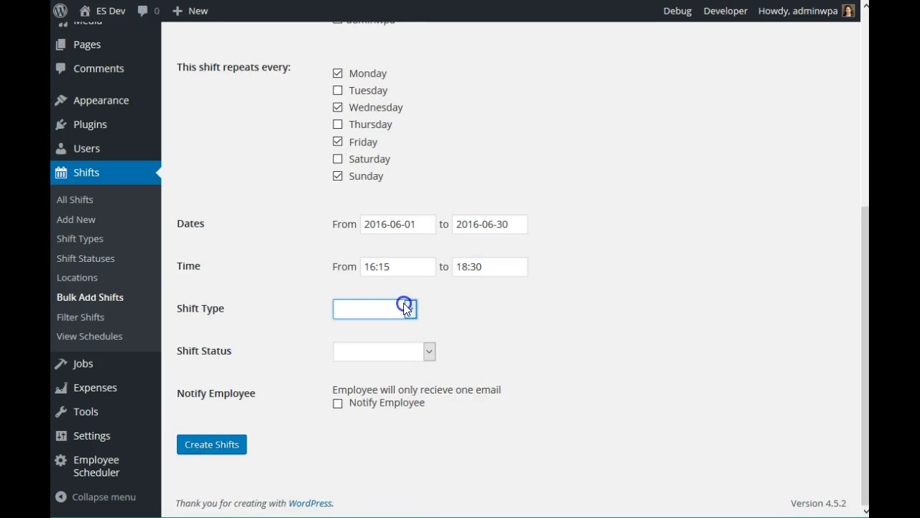
pyautogui.click(412, 351)
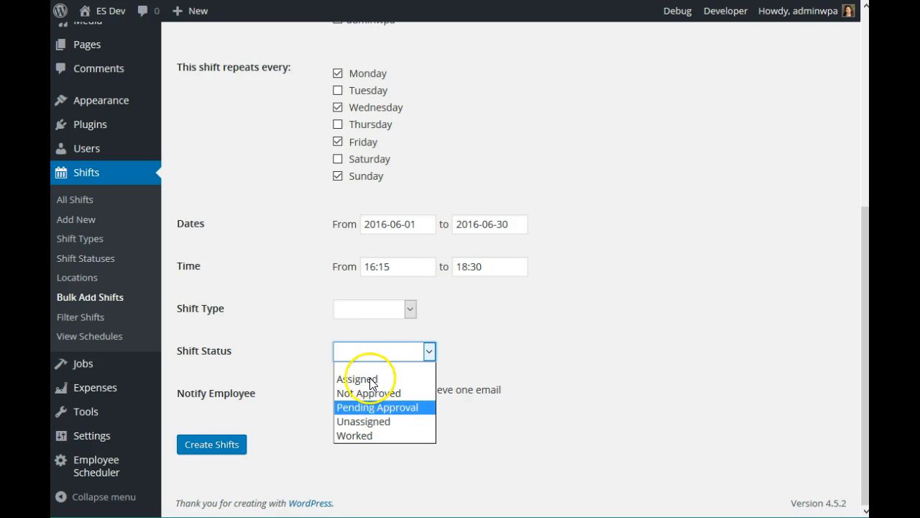
pyautogui.click(583, 373)
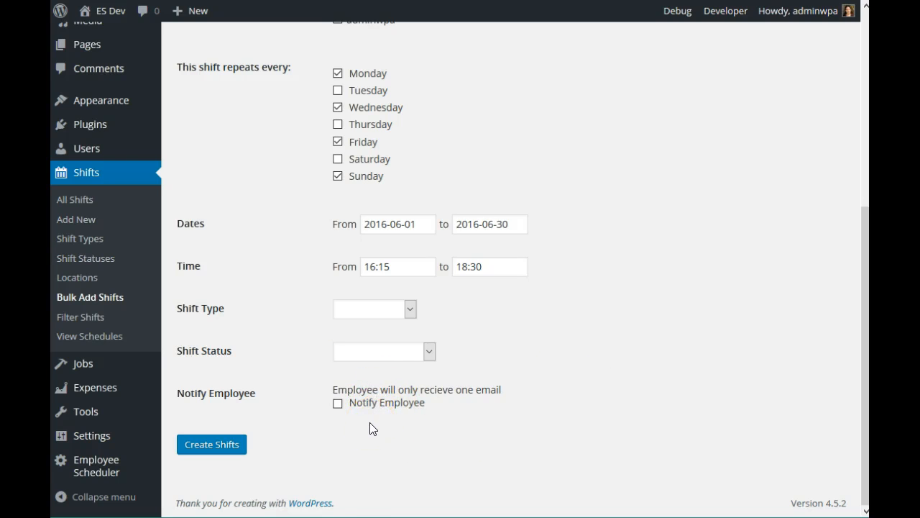
pyautogui.click(213, 447)
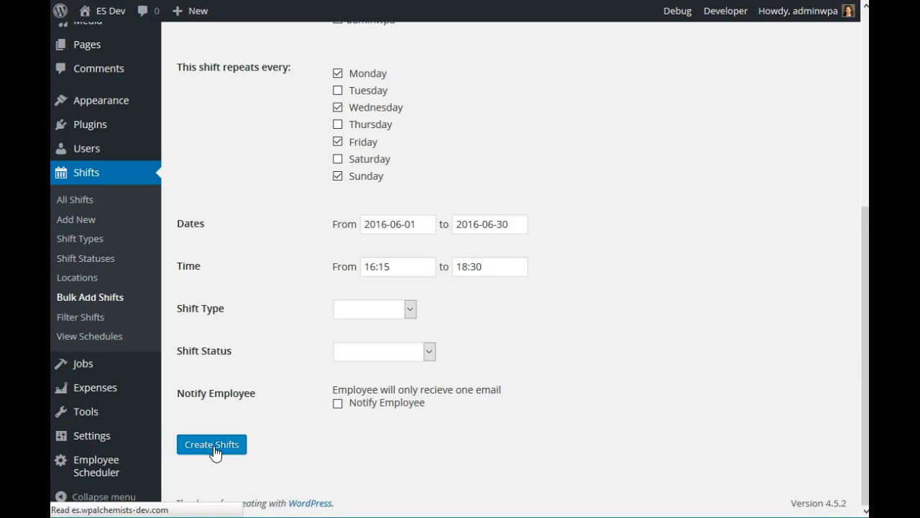
pyautogui.moveTo(217, 79); pyautogui.dragTo(269, 81)
pyautogui.click(447, 89)
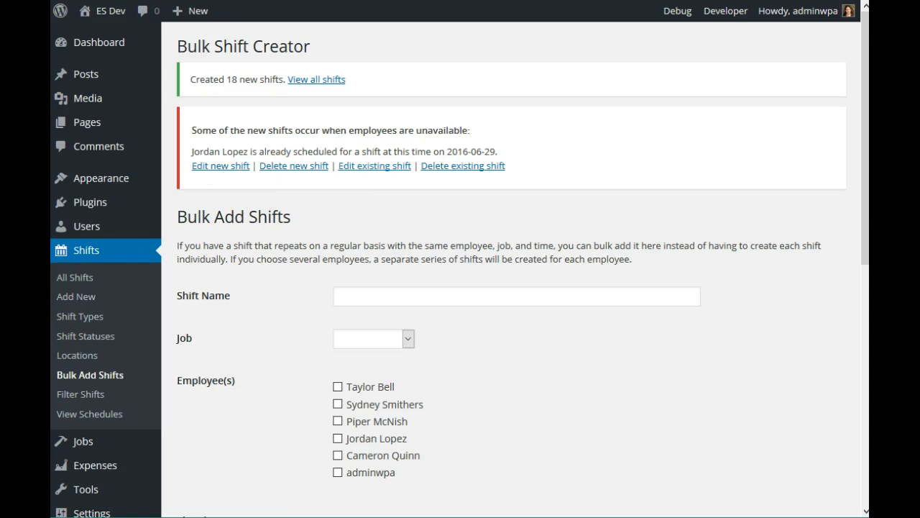
# - Open the list of all shifts and examine the actions available for the repeating Afternoon Barista shifts, including deleting the whole series
pyautogui.click(72, 279)
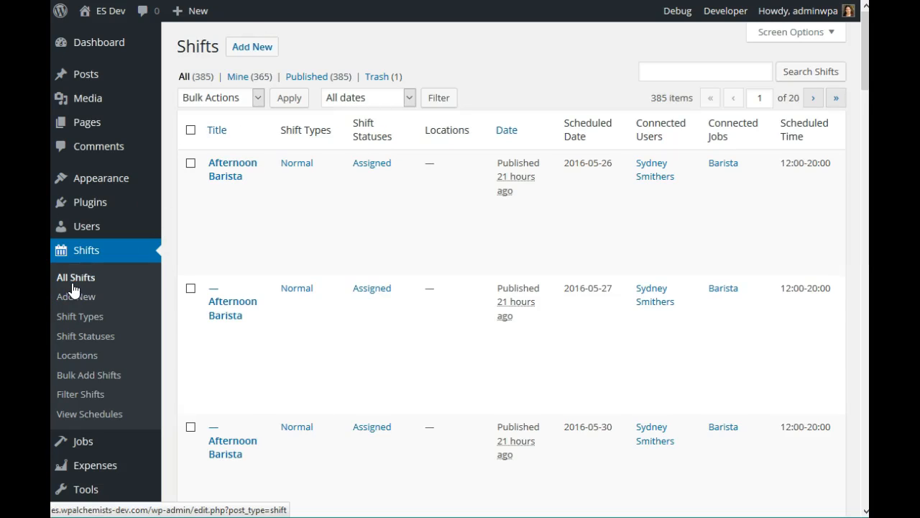
pyautogui.scroll(-5, 392, 310)
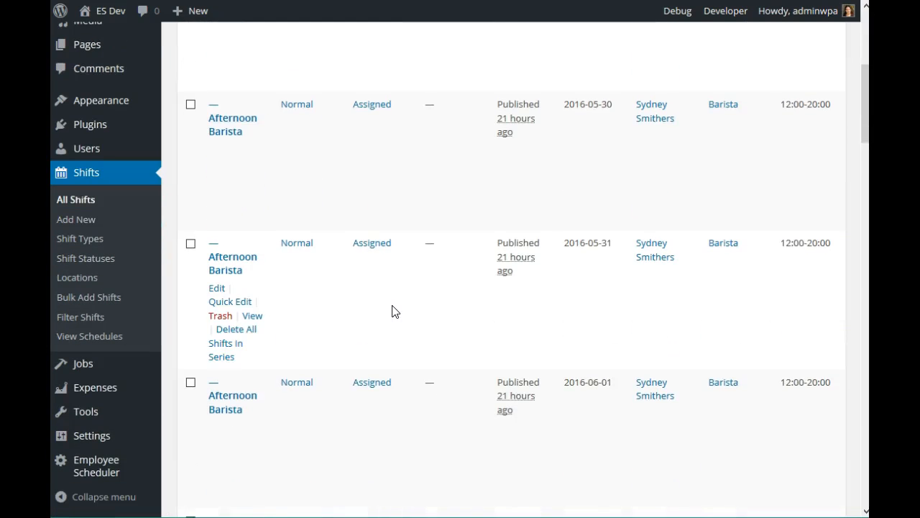
pyautogui.scroll(5, 392, 310)
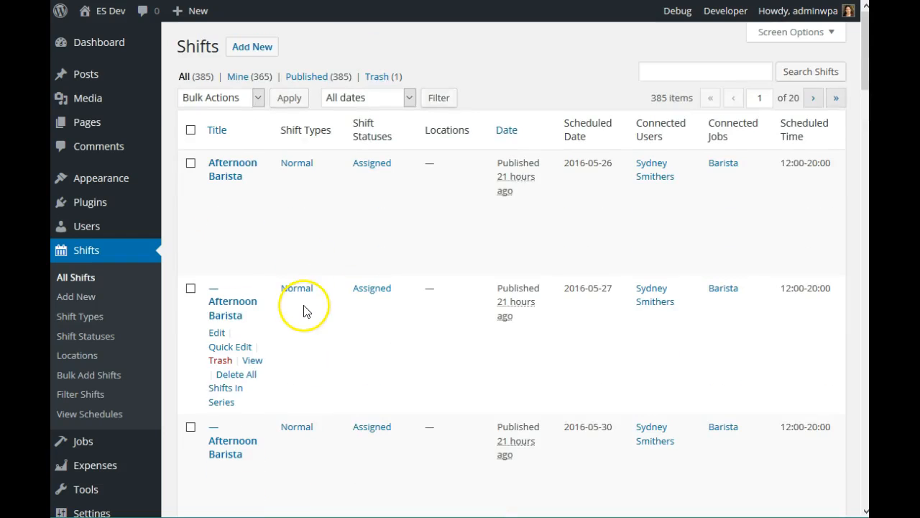
pyautogui.scroll(-1, 303, 310)
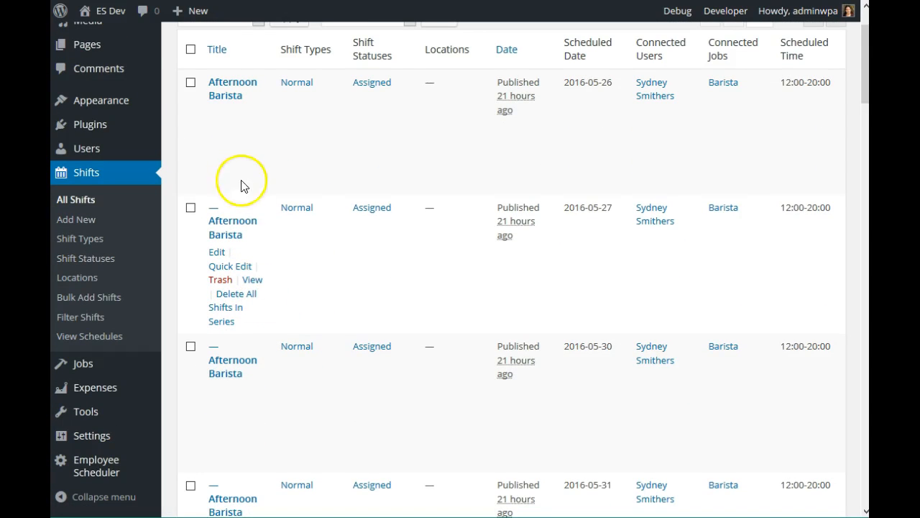
pyautogui.moveTo(240, 108)
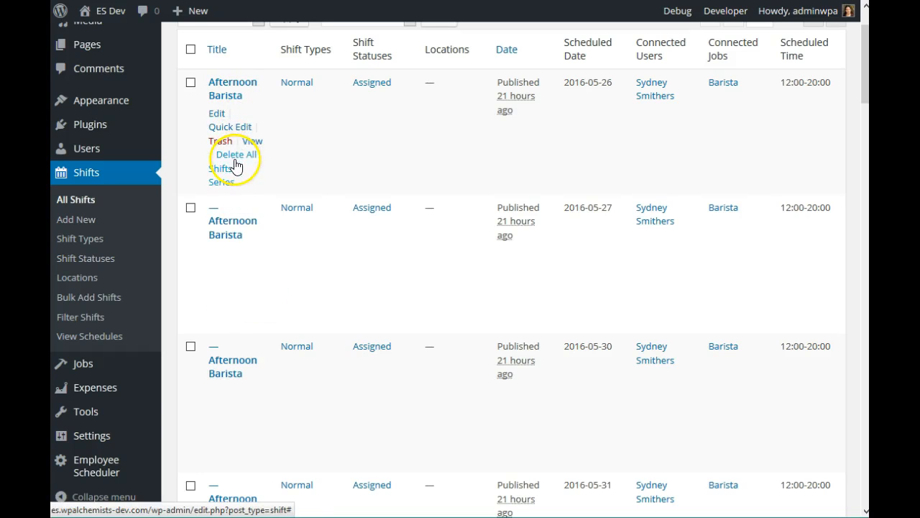
pyautogui.moveTo(250, 277)
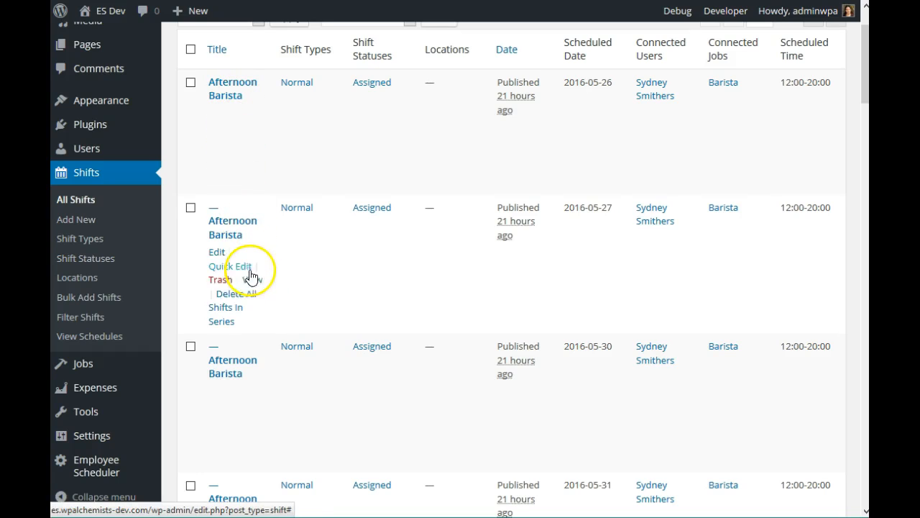
pyautogui.click(232, 315)
pyautogui.click(234, 348)
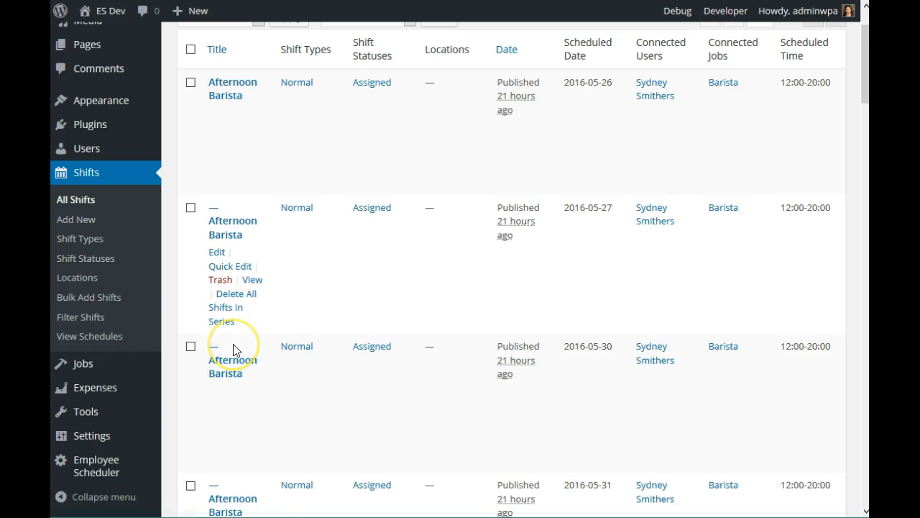
# - Open the Afternoon Barista shift dated 2016-05-30 for editing and set its scheduled end time to 18:00
pyautogui.click(219, 408)
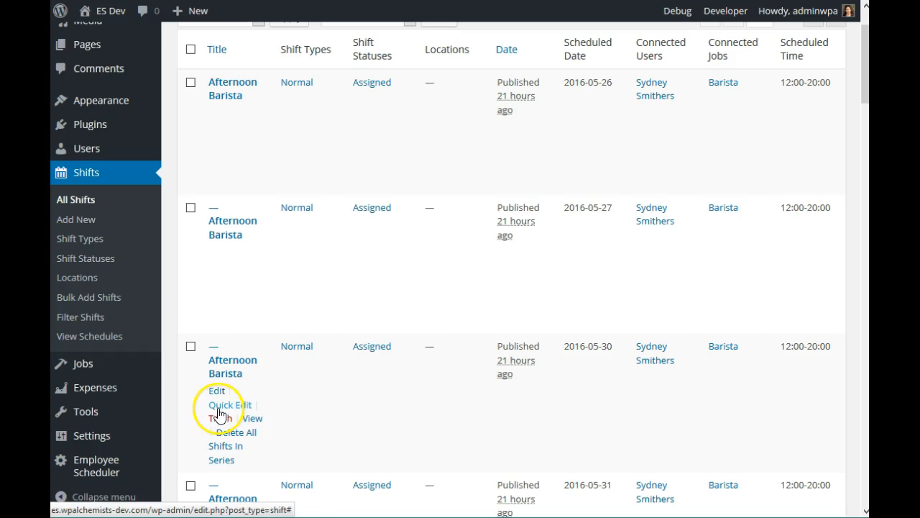
pyautogui.click(219, 393)
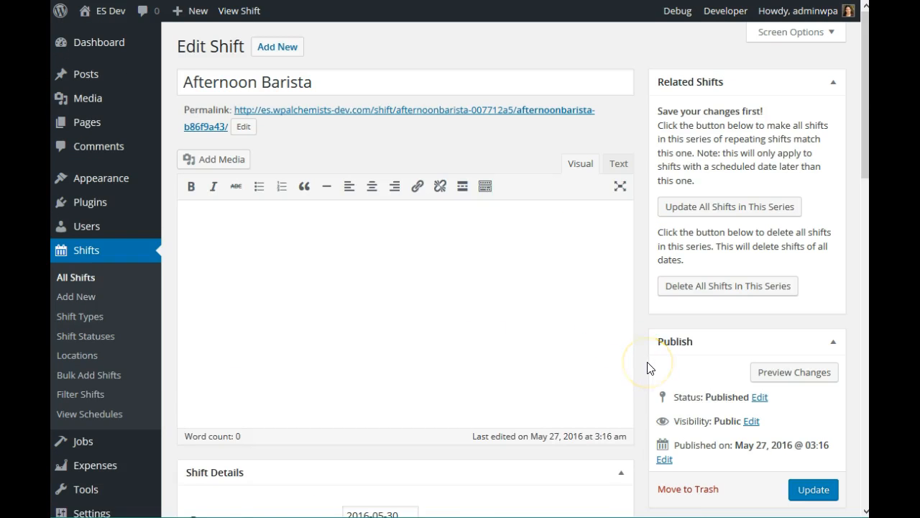
pyautogui.scroll(-3, 647, 367)
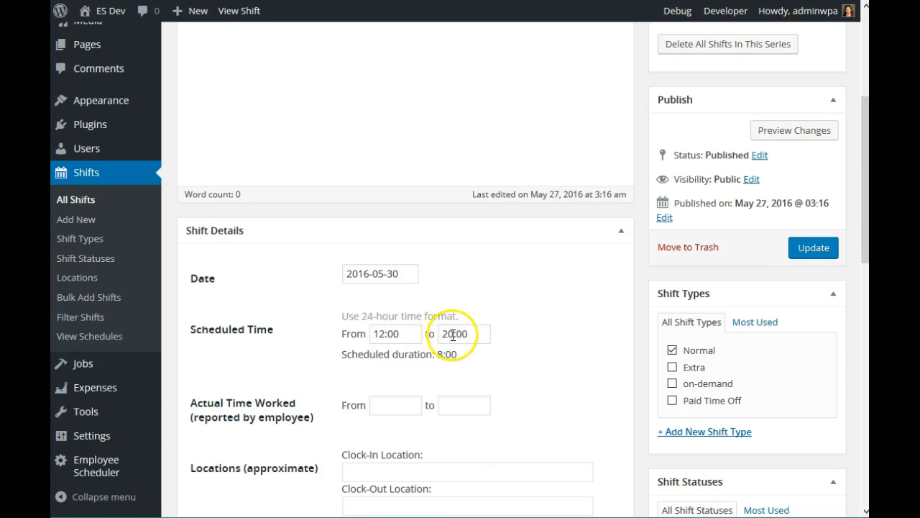
pyautogui.click(426, 335)
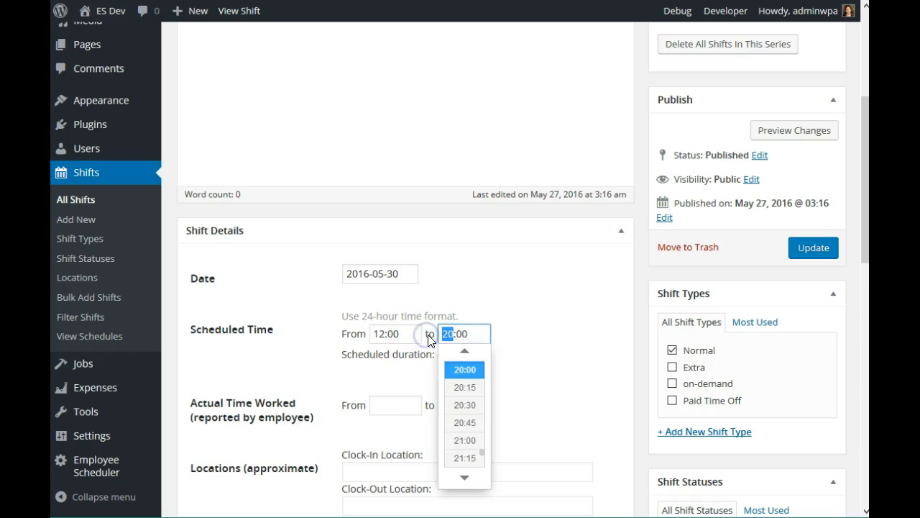
pyautogui.write('18')
pyautogui.click(564, 334)
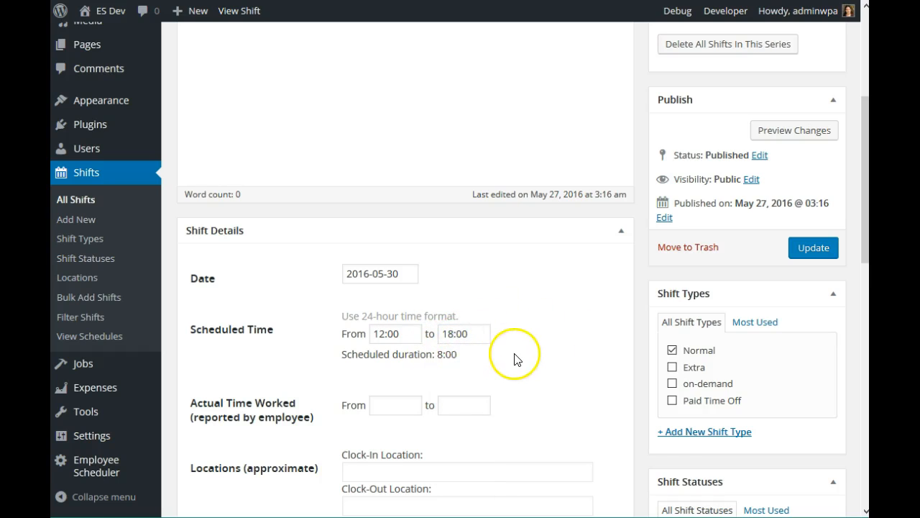
# - Save the edited Afternoon Barista shift and update all shifts in its series to match
pyautogui.scroll(3, 513, 356)
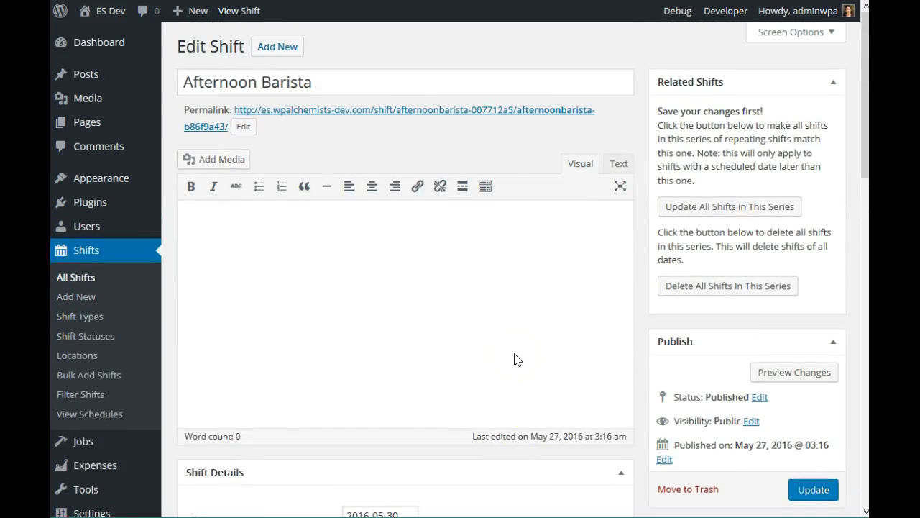
pyautogui.click(816, 490)
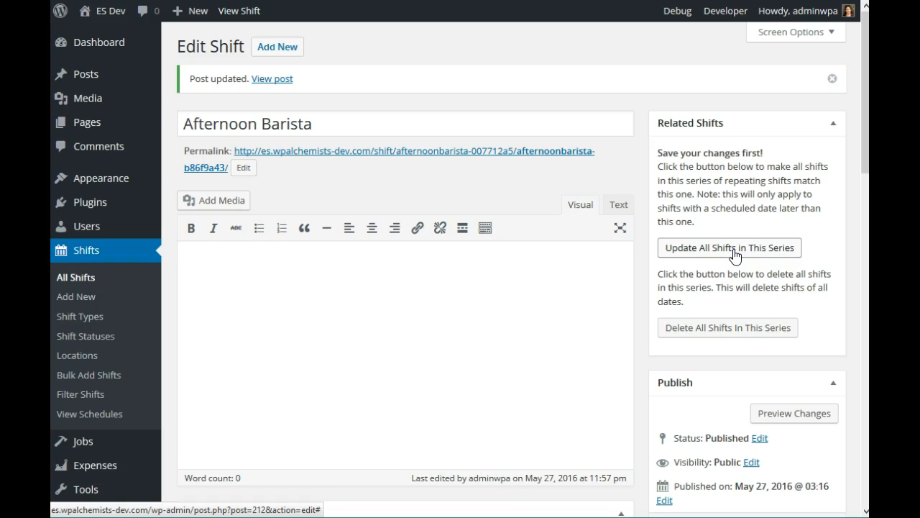
pyautogui.click(734, 253)
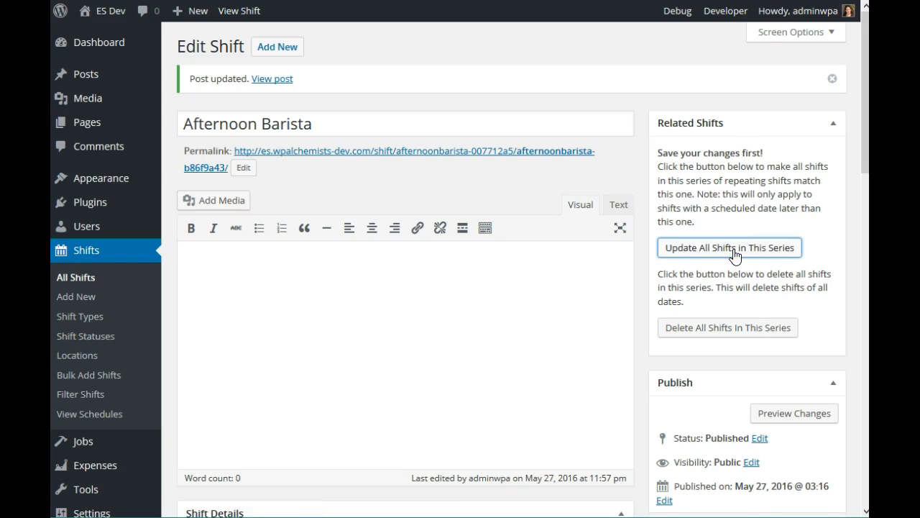
pyautogui.click(763, 272)
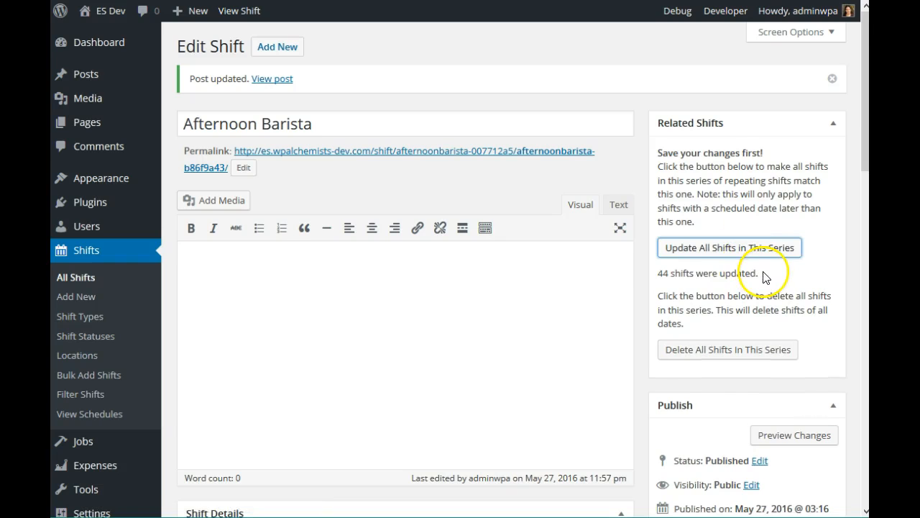
pyautogui.tripleClick(660, 276)
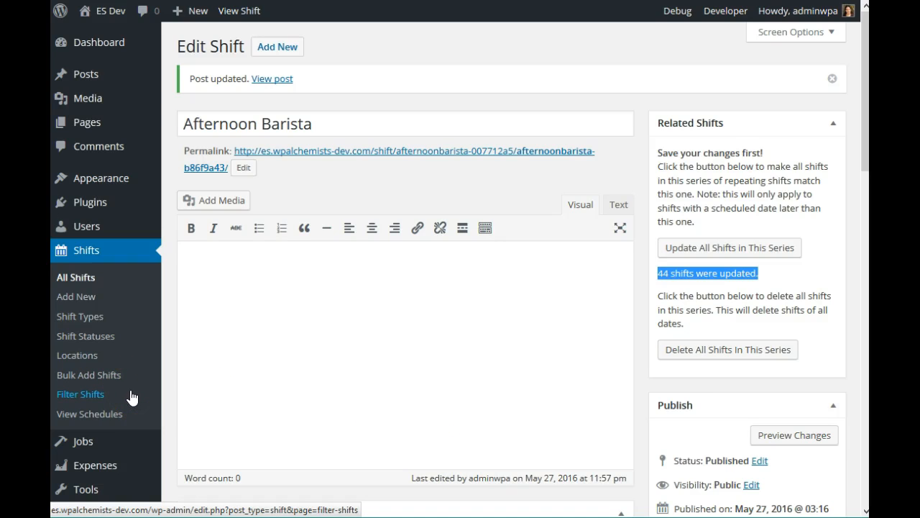
# - Open the shift filter and set its date range from 2016-06-13 to 2016-06-17
pyautogui.click(78, 394)
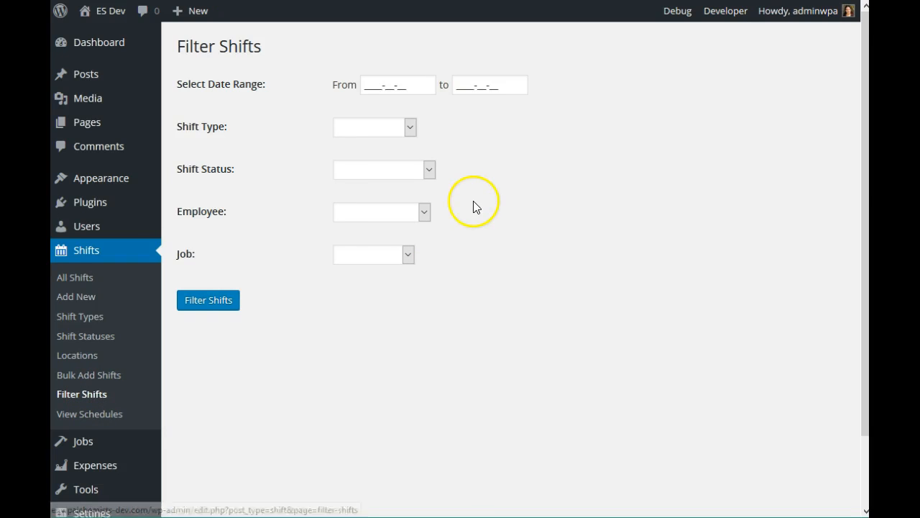
pyautogui.click(407, 84)
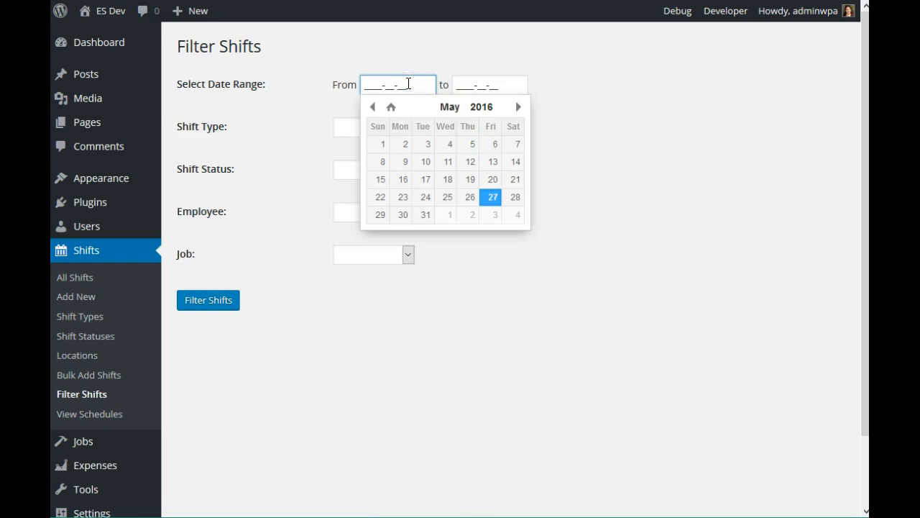
pyautogui.click(518, 106)
pyautogui.click(404, 179)
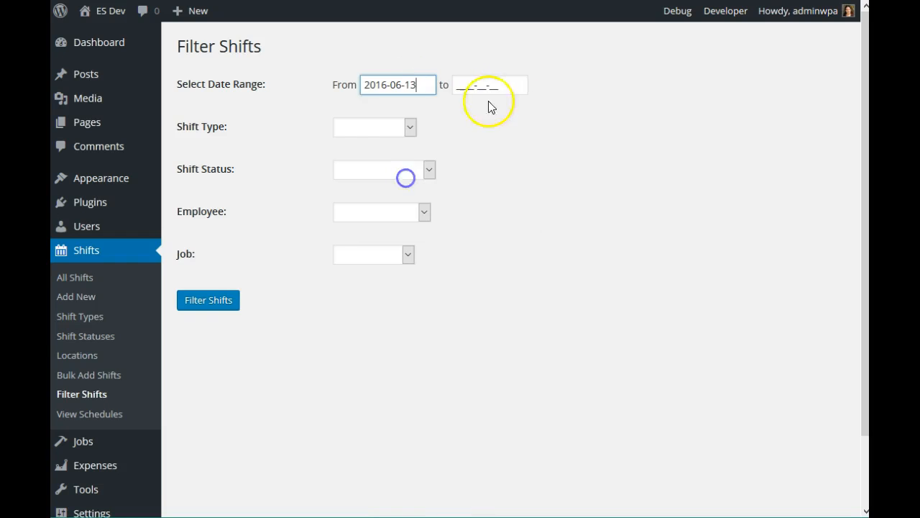
pyautogui.click(498, 84)
pyautogui.click(608, 106)
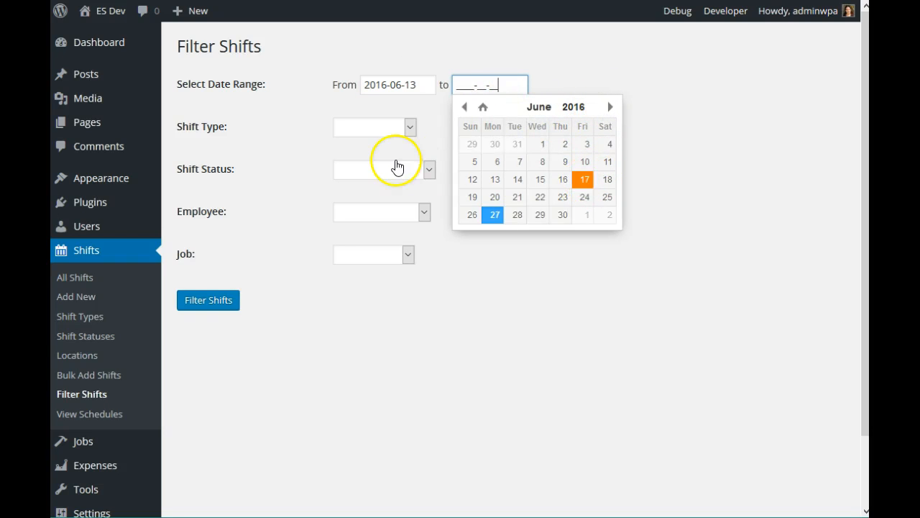
pyautogui.click(579, 180)
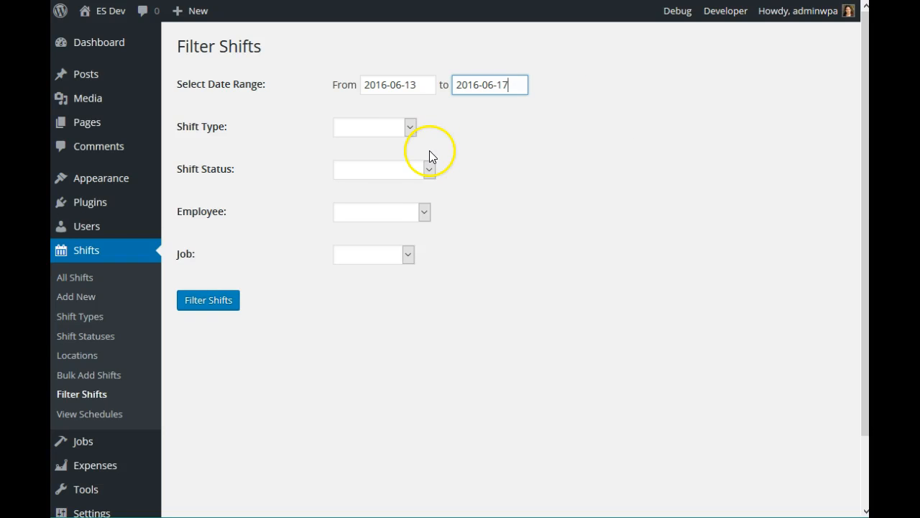
# - Filter the shifts by the Barista job and review the listed dates, times, statuses and scheduled hours
pyautogui.click(407, 255)
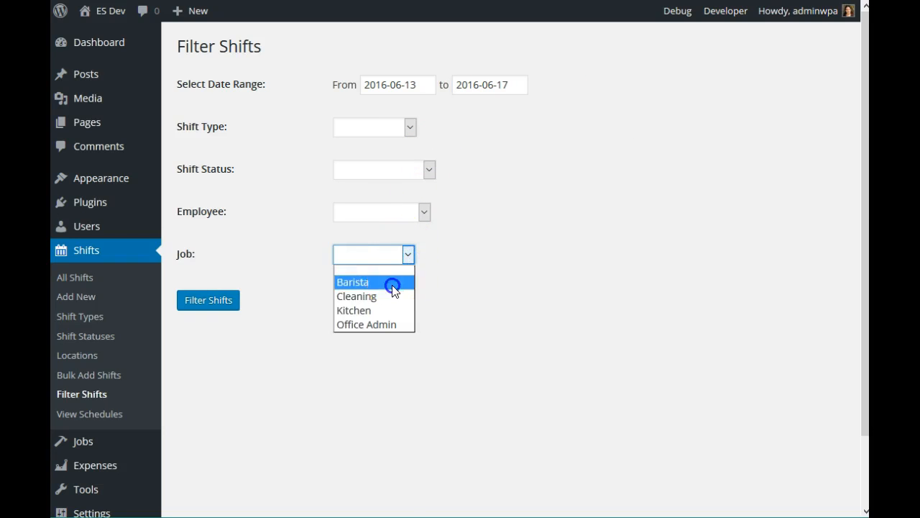
pyautogui.click(394, 290)
pyautogui.click(213, 304)
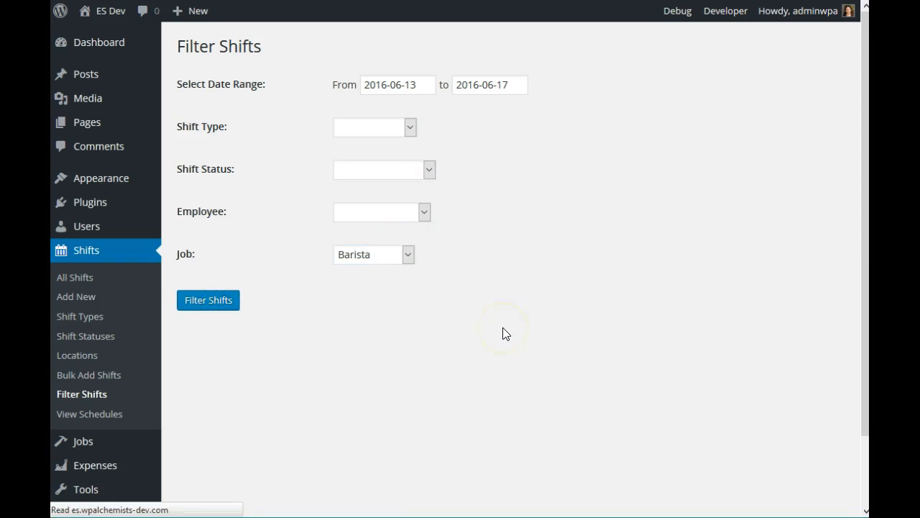
pyautogui.scroll(-6, 508, 325)
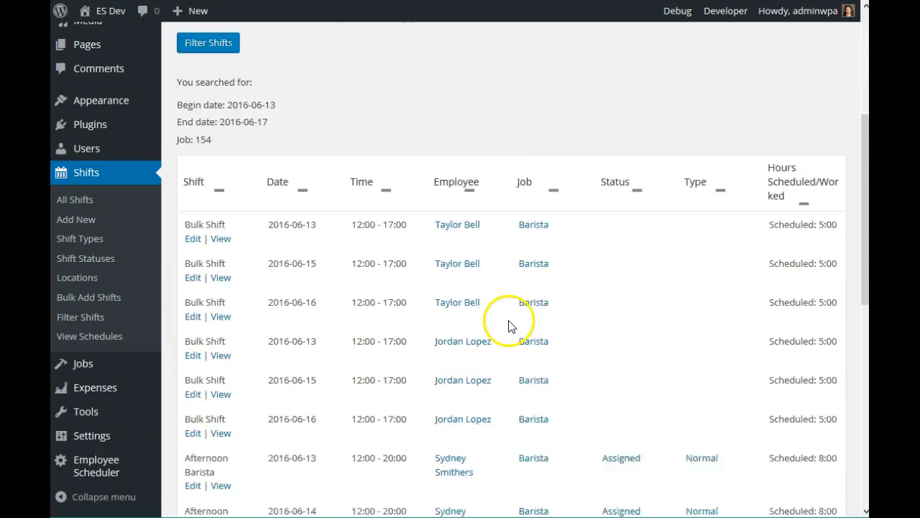
pyautogui.scroll(-5, 633, 389)
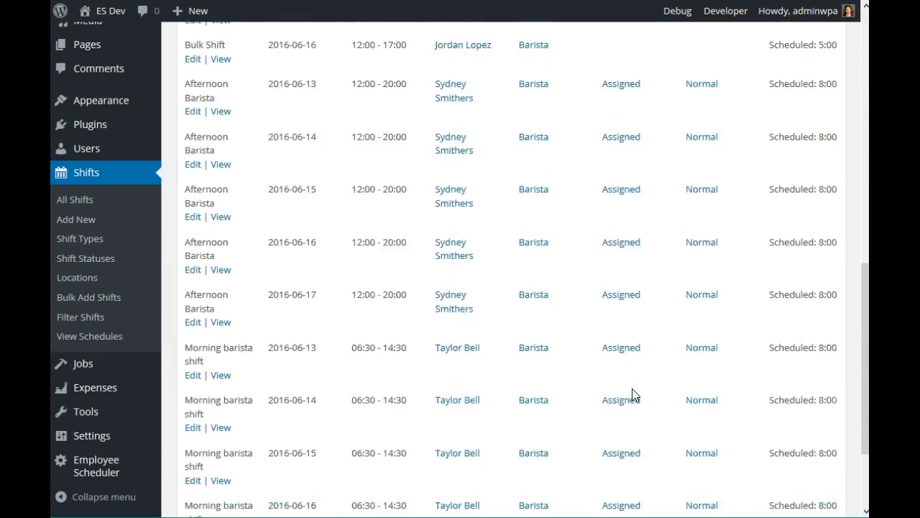
pyautogui.scroll(4, 633, 394)
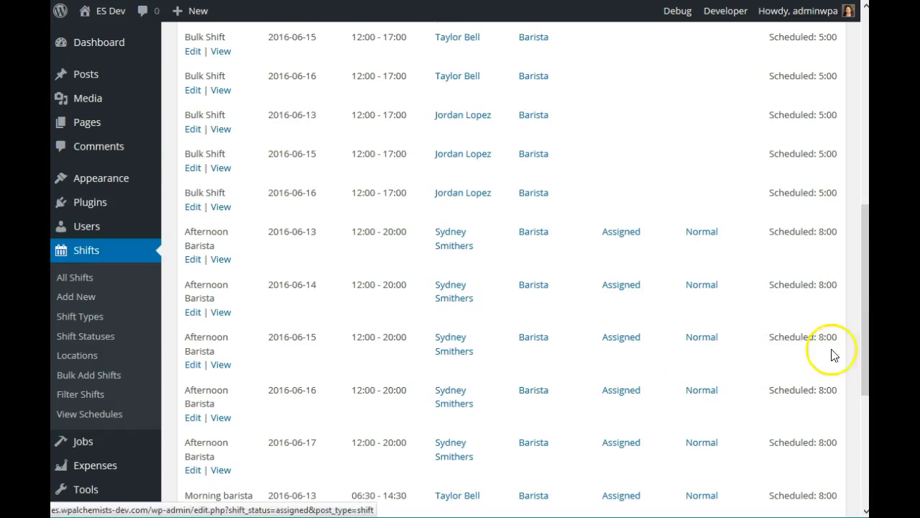
# - Sort the filtered Barista shifts by date, by time, and finally by employee
pyautogui.moveTo(865, 346); pyautogui.dragTo(865, 174)
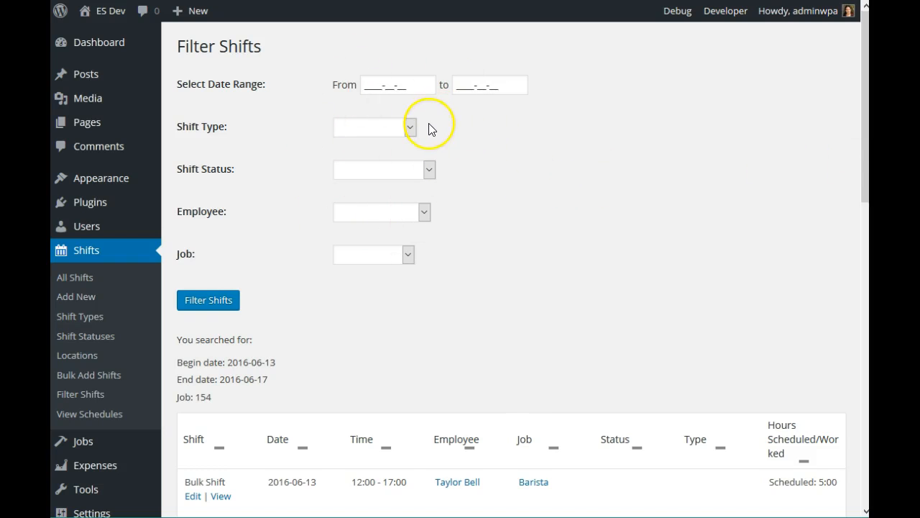
pyautogui.scroll(-3, 801, 359)
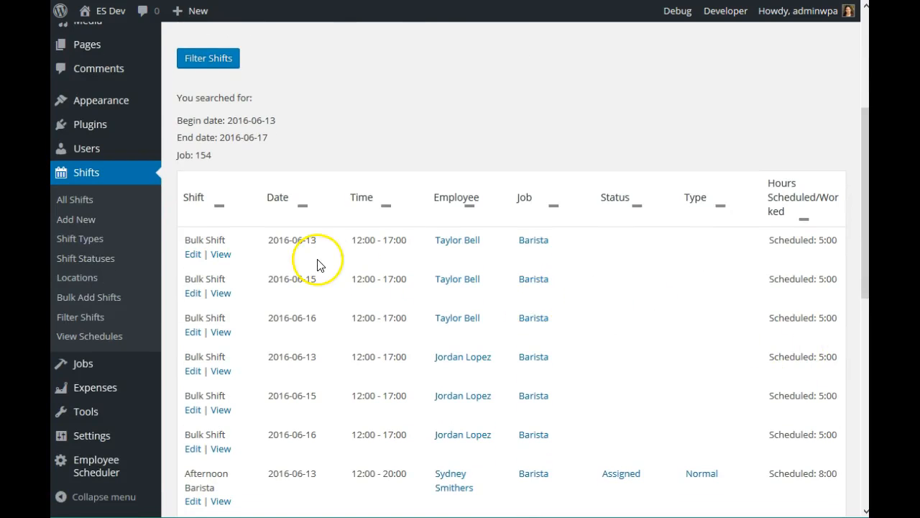
pyautogui.click(302, 207)
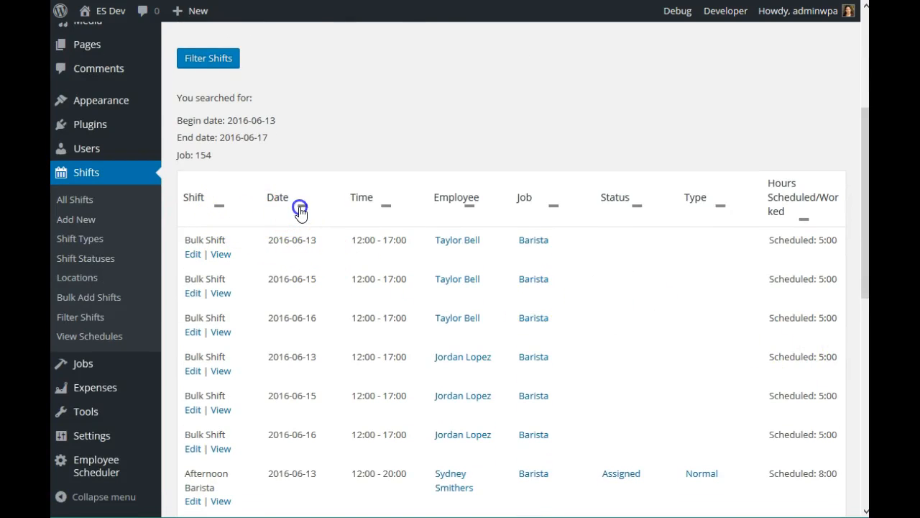
pyautogui.click(385, 207)
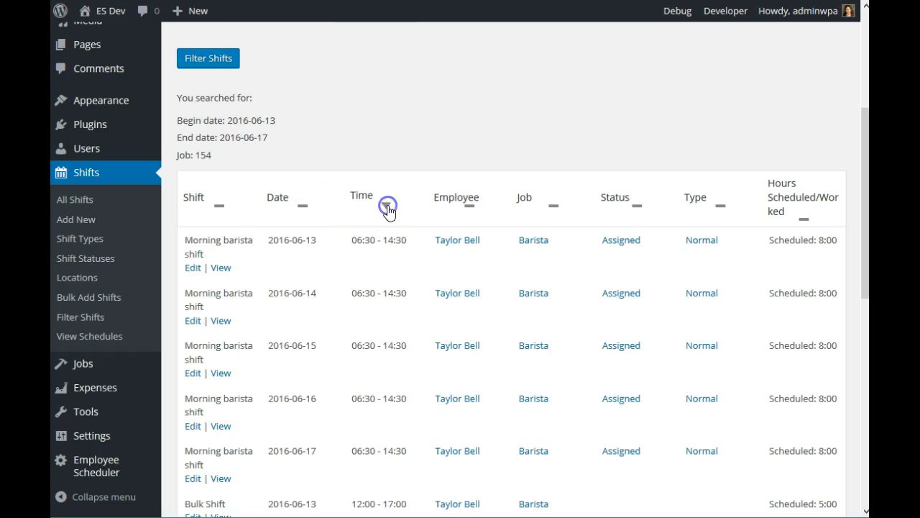
pyautogui.click(470, 206)
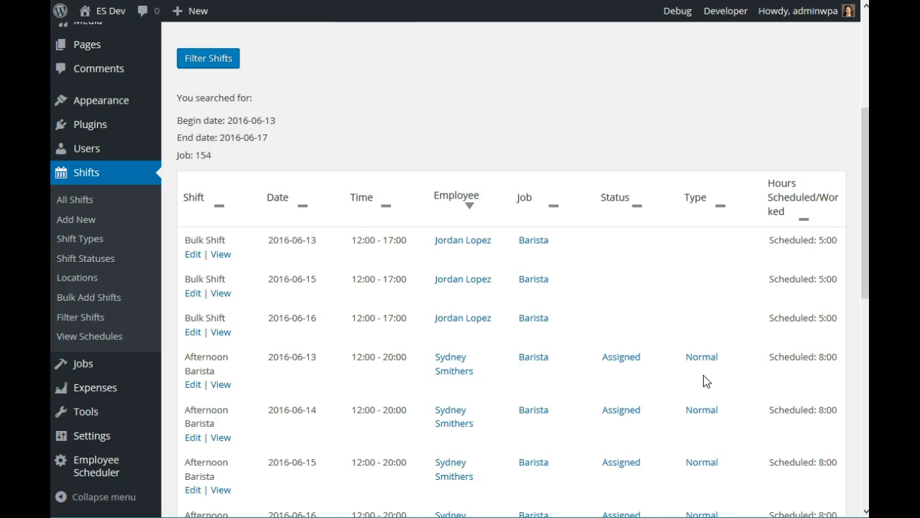
# - Open the page for filtering expenses by date range, category, status, employee and job
pyautogui.moveTo(113, 388)
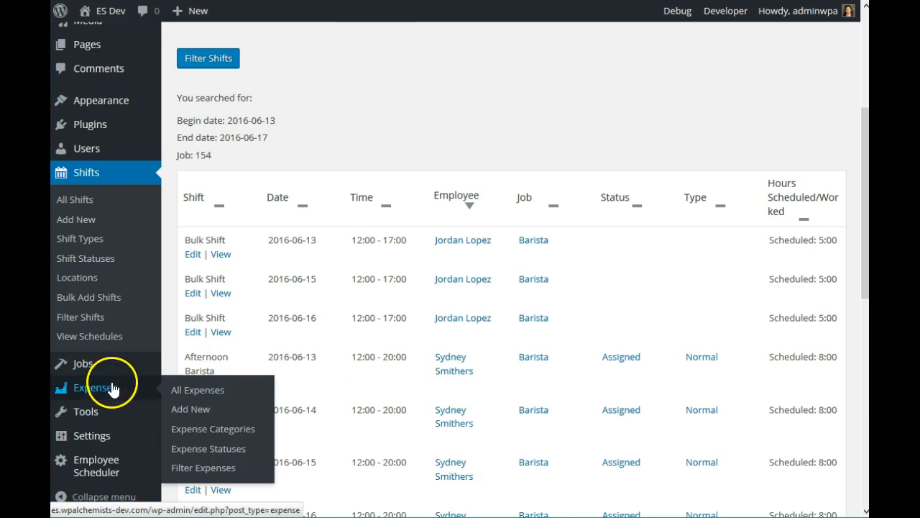
pyautogui.click(199, 468)
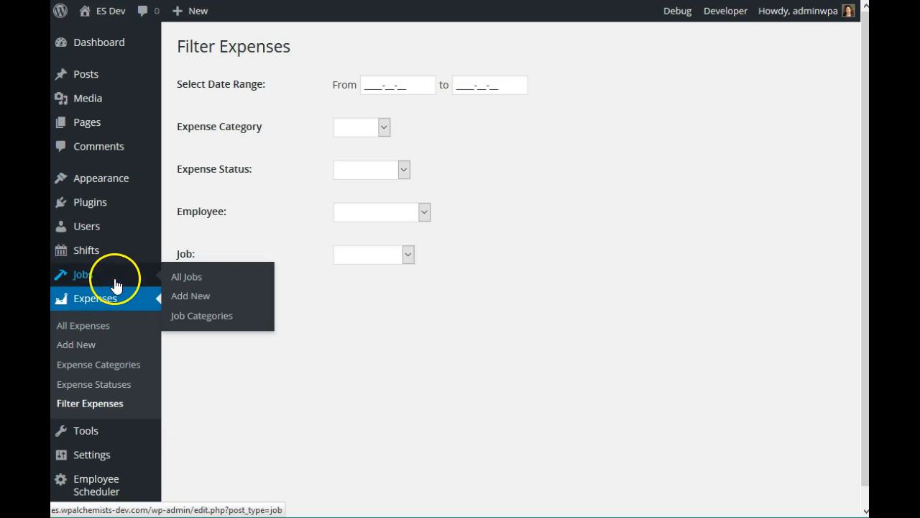
pyautogui.moveTo(119, 261)
# - Generate a Scheduled vs. Worked report for the date range 2016-05-23 to 2016-05-28
pyautogui.moveTo(99, 491)
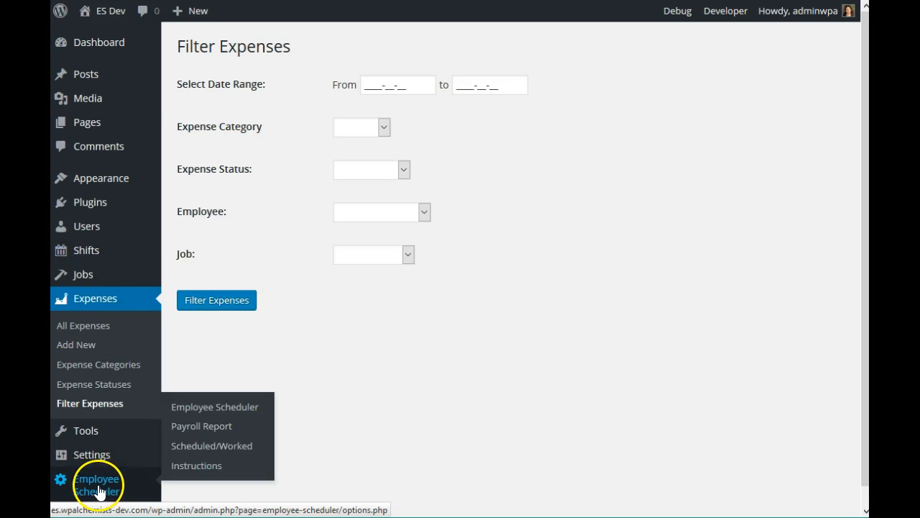
pyautogui.click(209, 450)
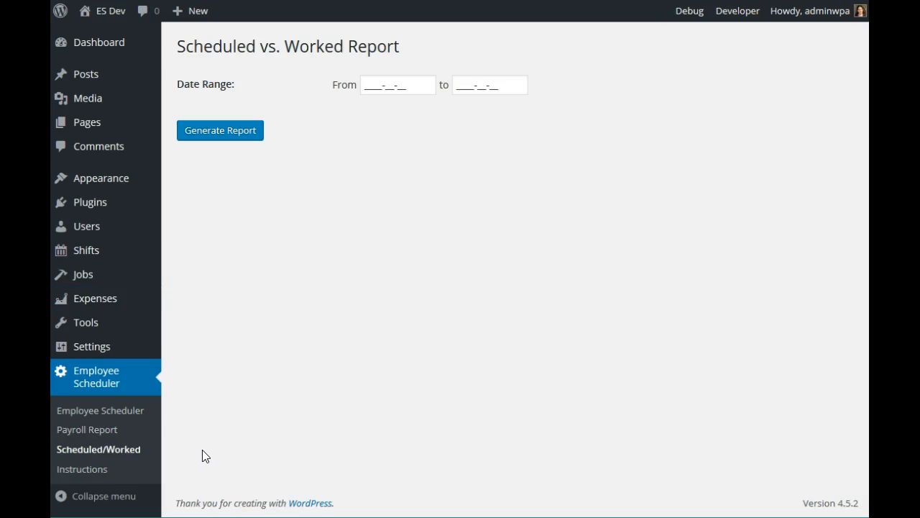
pyautogui.click(381, 87)
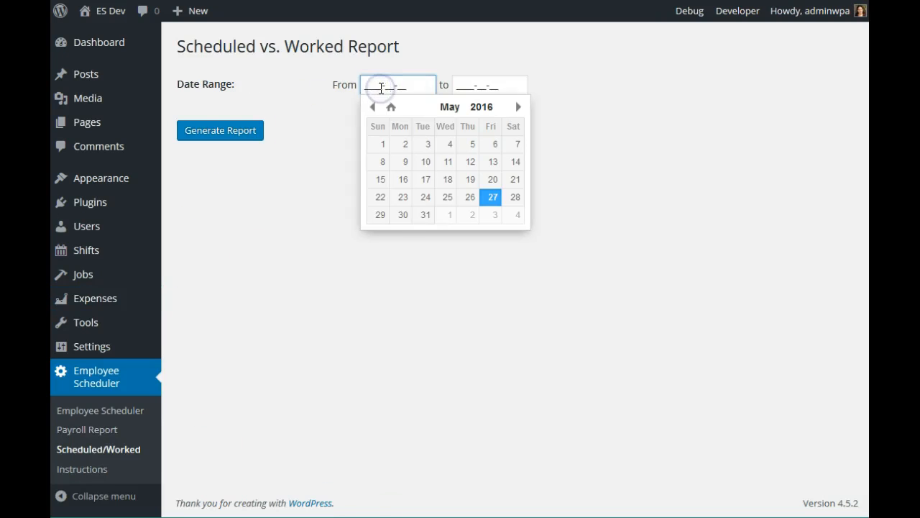
pyautogui.click(400, 197)
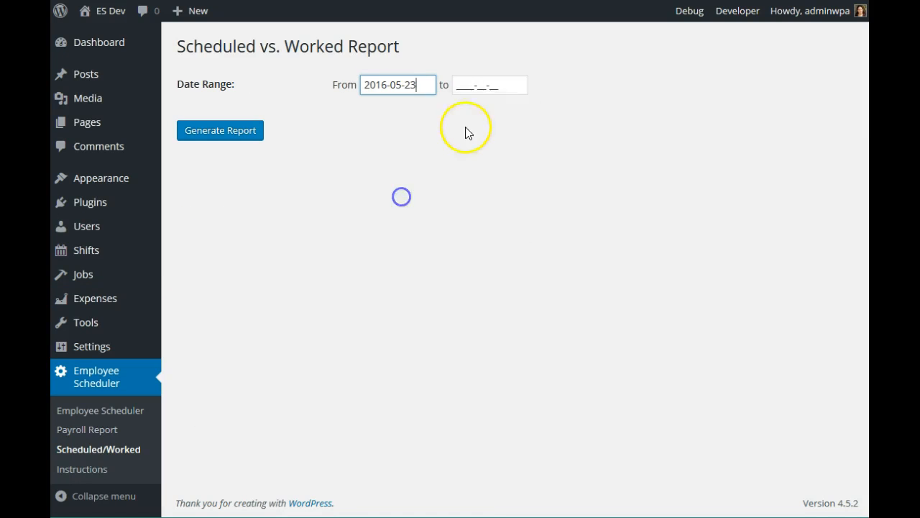
pyautogui.click(482, 84)
pyautogui.click(607, 197)
pyautogui.click(232, 130)
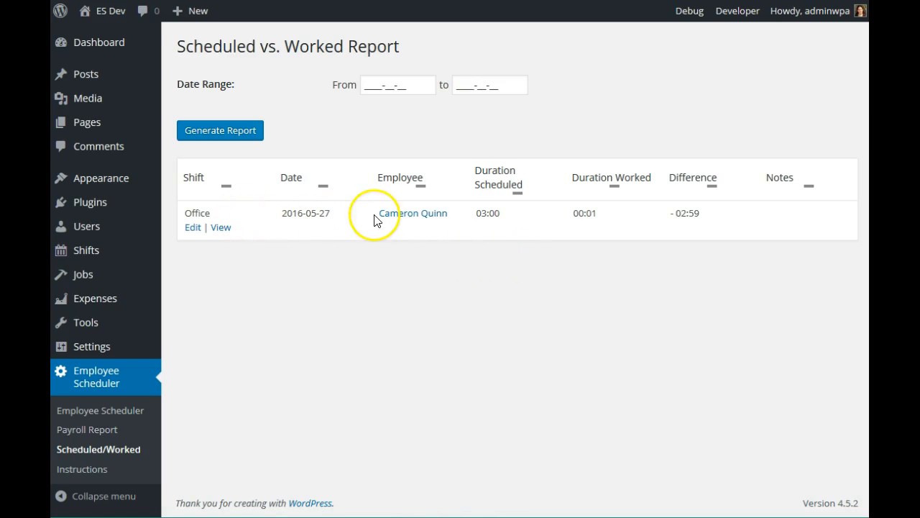
# - Examine the Office shift's scheduled duration, worked duration and difference in the report
pyautogui.doubleClick(477, 217)
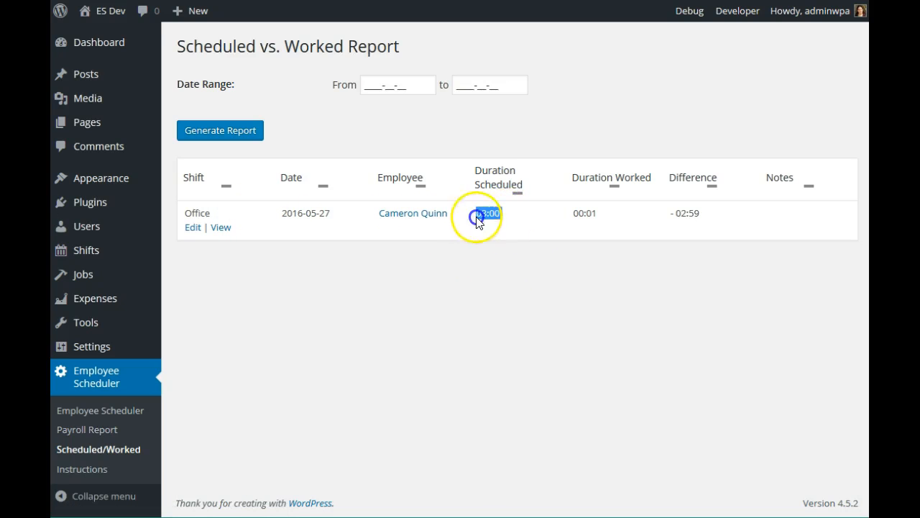
pyautogui.doubleClick(591, 214)
pyautogui.click(683, 223)
pyautogui.doubleClick(683, 222)
pyautogui.click(704, 275)
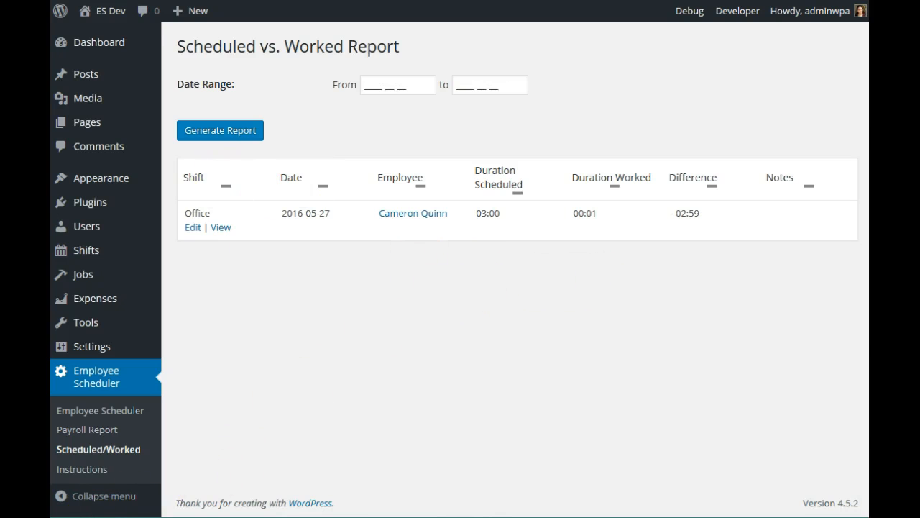
# - Open the Payroll Report and view it for the date range 2016-05-23 to 2016-05-28
pyautogui.click(94, 432)
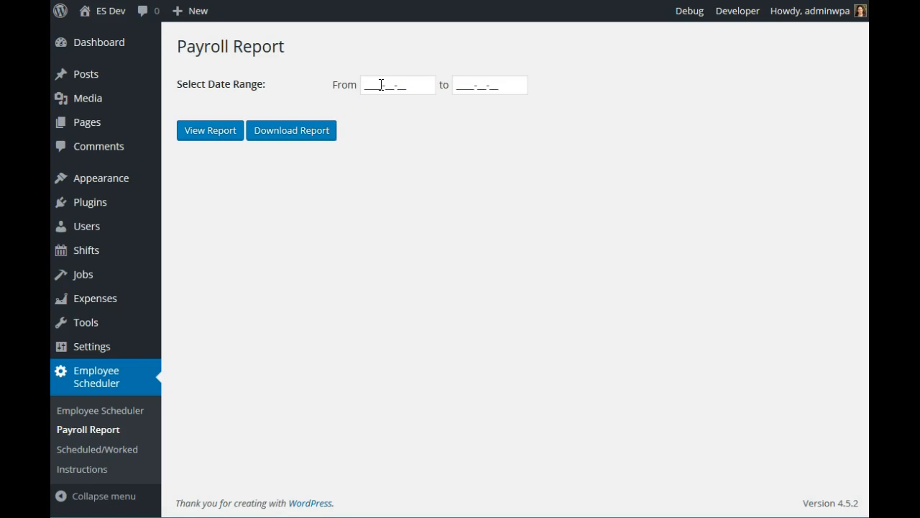
pyautogui.click(381, 85)
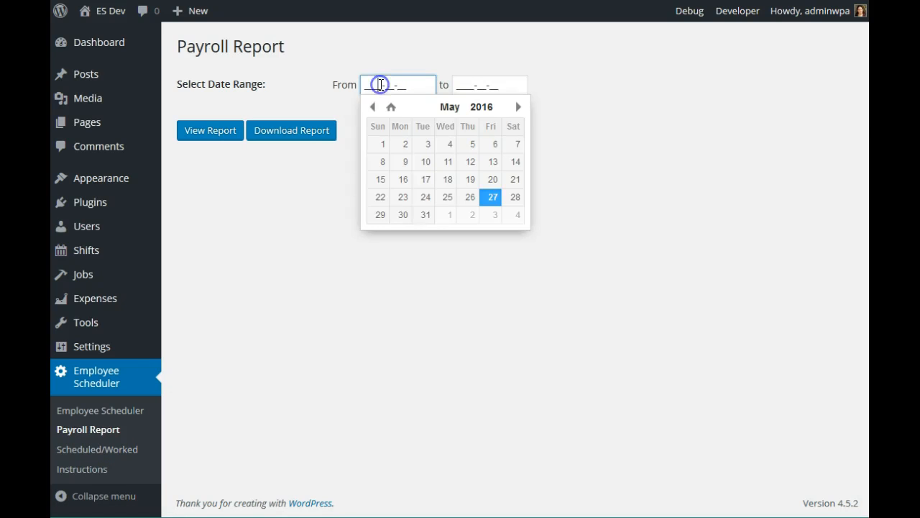
pyautogui.click(405, 198)
pyautogui.click(487, 87)
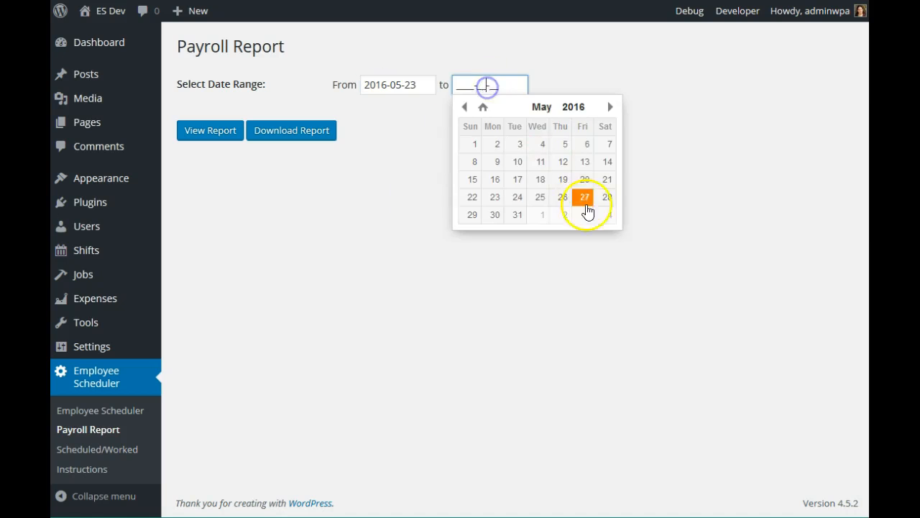
pyautogui.click(604, 206)
pyautogui.click(205, 141)
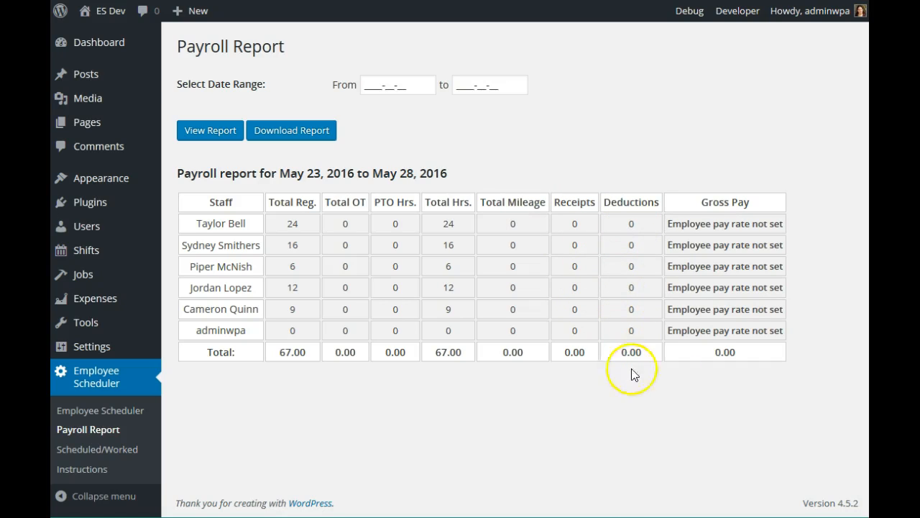
# - Examine the employees' Gross Pay entries and the gross pay total in the payroll report
pyautogui.click(676, 224)
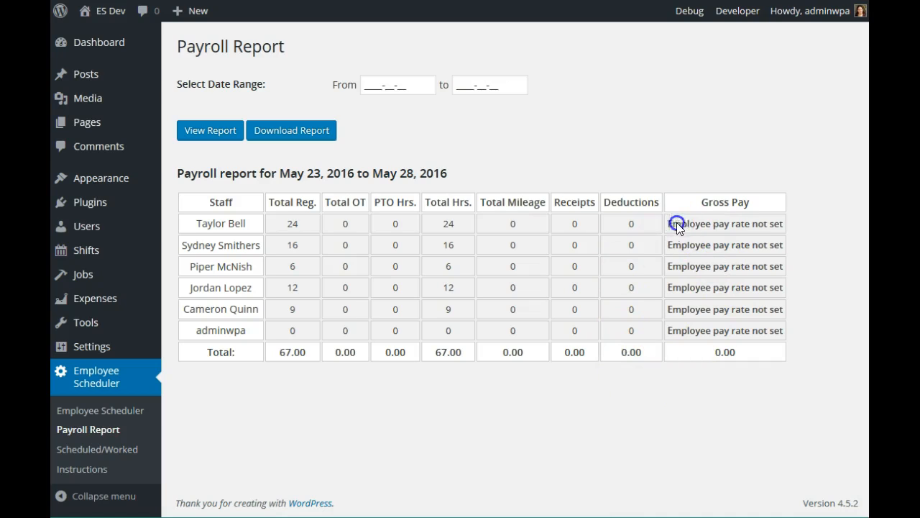
pyautogui.moveTo(779, 232); pyautogui.dragTo(783, 232)
pyautogui.click(743, 248)
pyautogui.moveTo(669, 222); pyautogui.dragTo(784, 237)
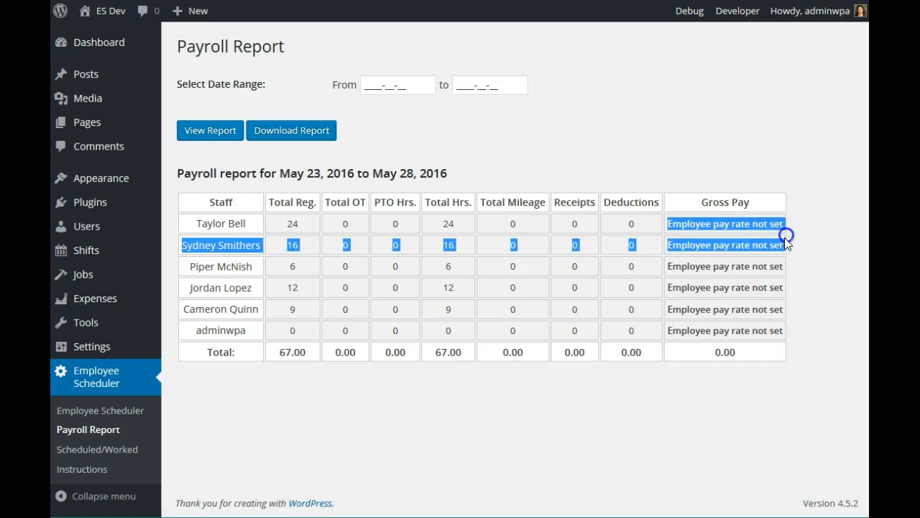
pyautogui.click(747, 303)
pyautogui.doubleClick(720, 352)
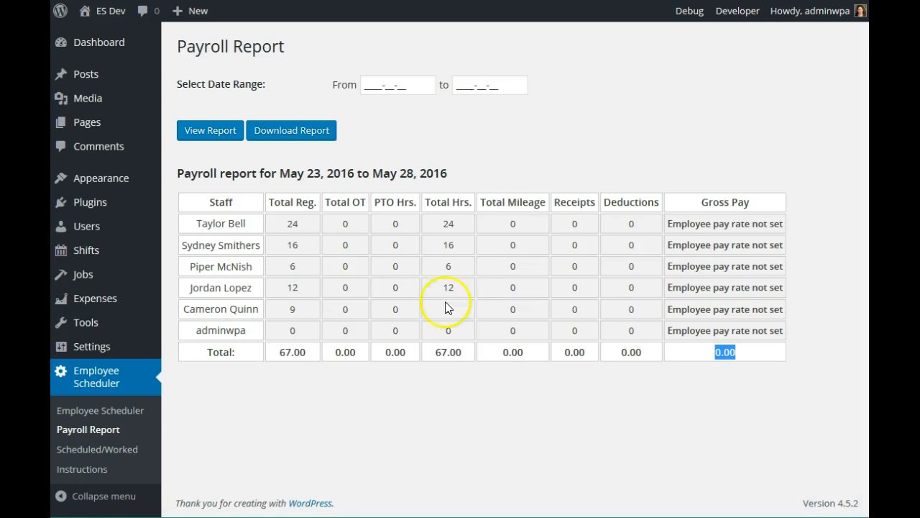
pyautogui.click(514, 392)
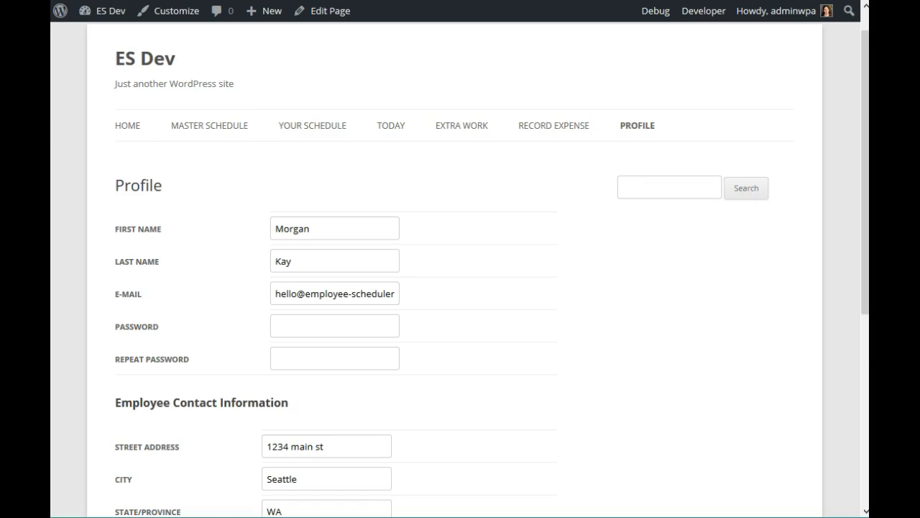
# - Open the site's Master Schedule and take the unassigned 10:00 - 5:00 shift on Wednesday, May 25
pyautogui.click(236, 133)
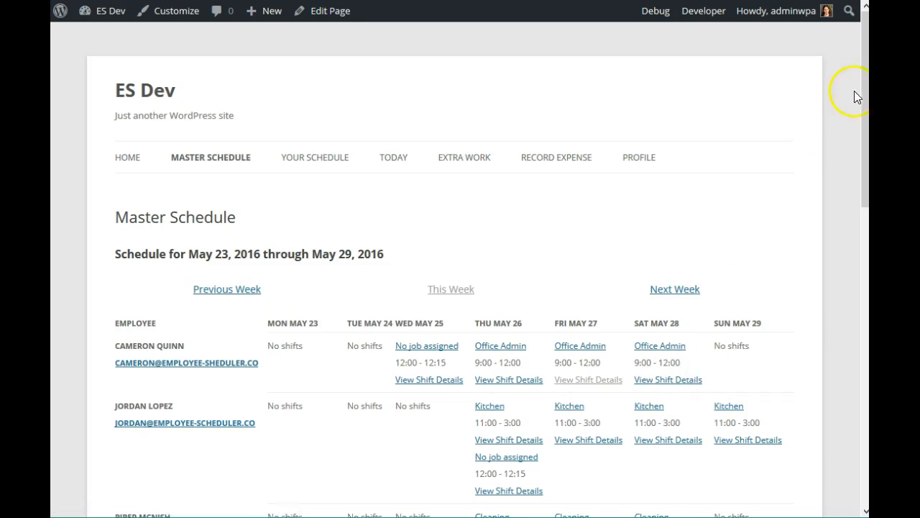
pyautogui.moveTo(867, 66); pyautogui.dragTo(852, 295)
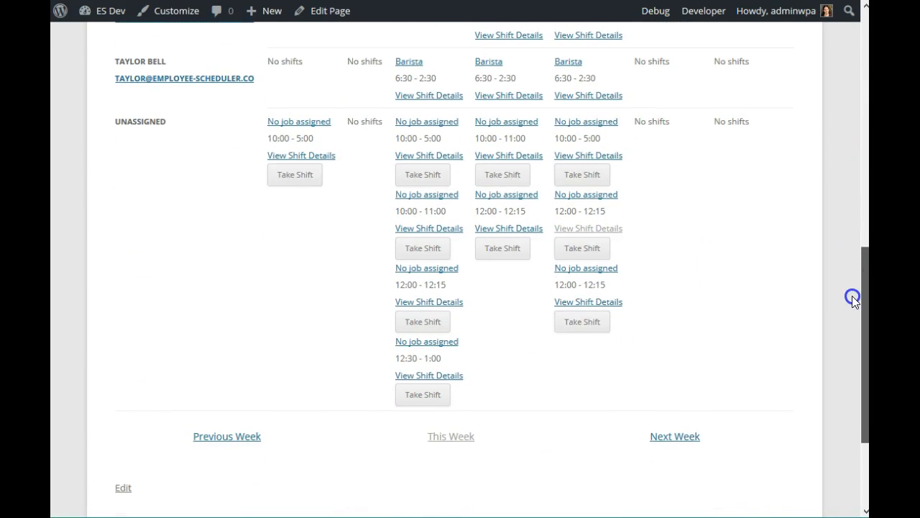
pyautogui.moveTo(167, 123); pyautogui.dragTo(114, 123)
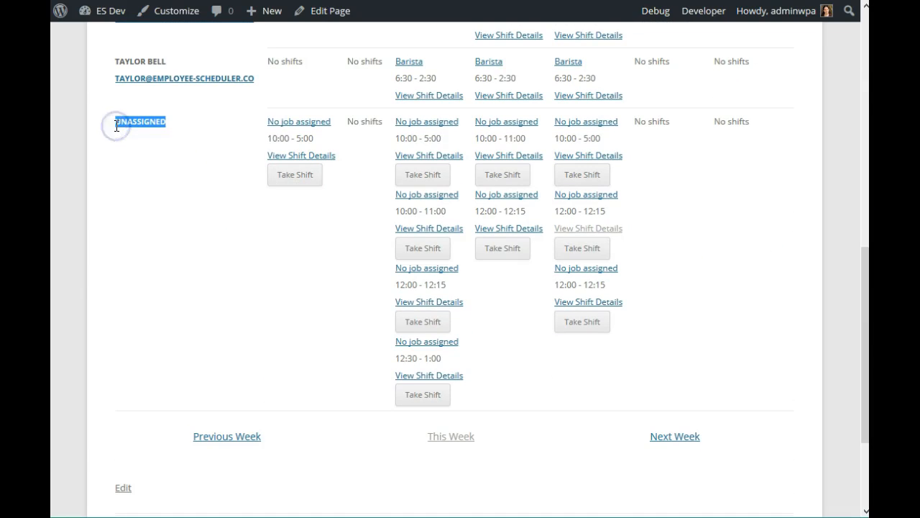
pyautogui.click(172, 129)
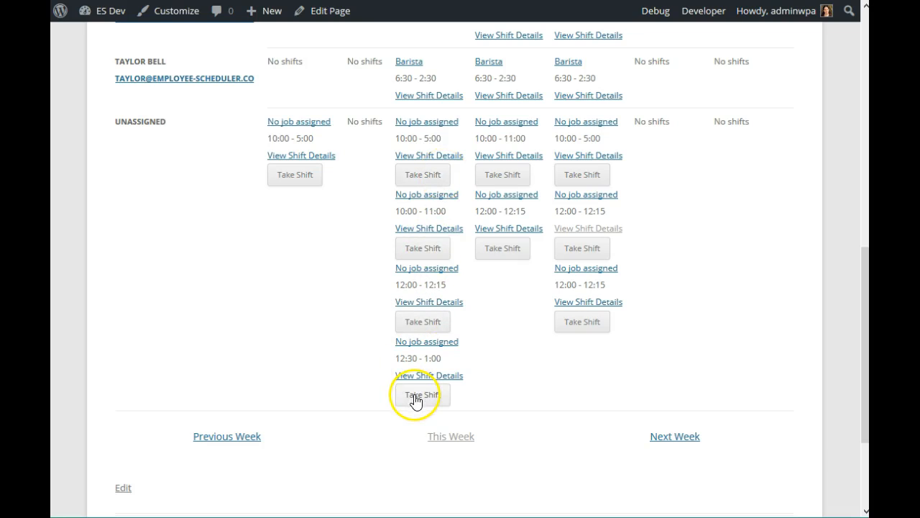
pyautogui.click(425, 183)
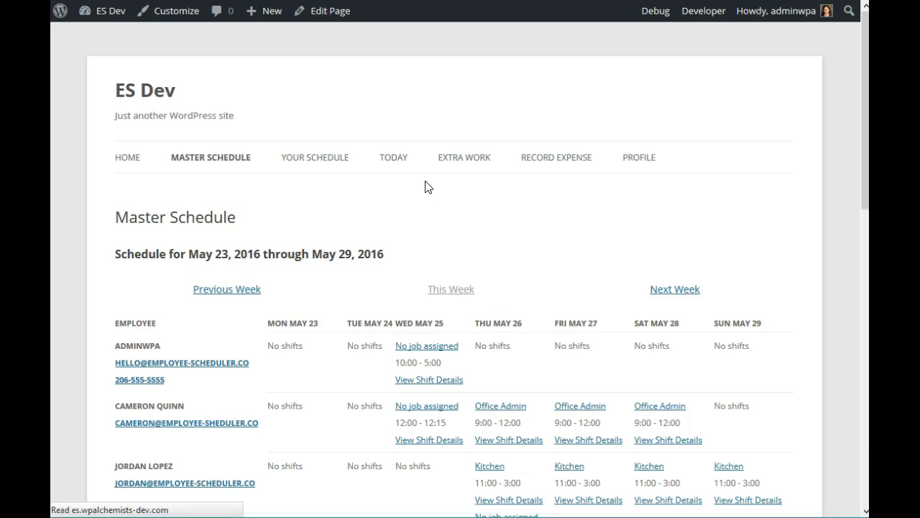
# - Open the details of adminwpa's May 25 shift and review the note field and the advance-notice rule for dropping shifts
pyautogui.scroll(-1, 496, 250)
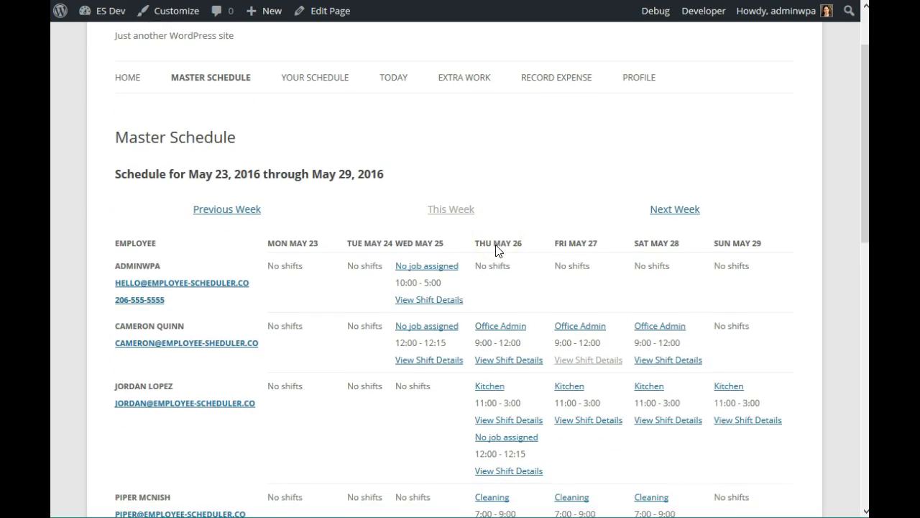
pyautogui.click(454, 306)
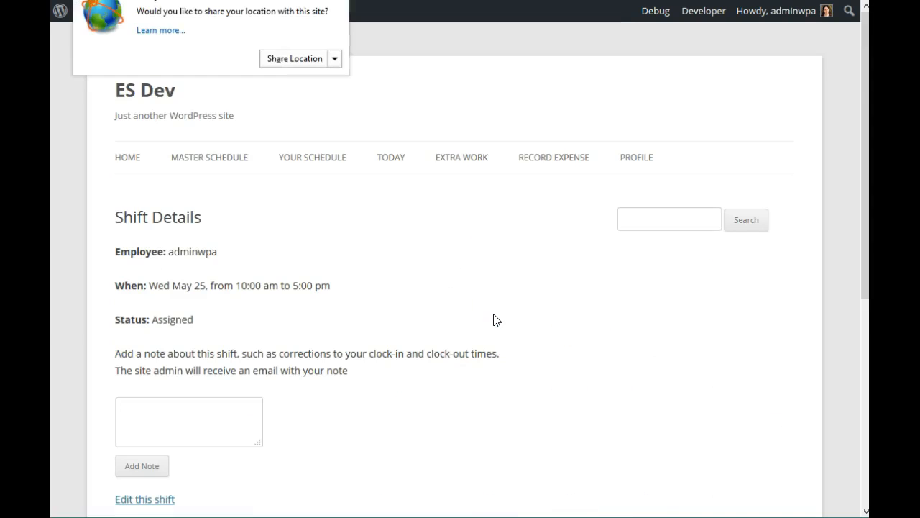
pyautogui.scroll(-1, 425, 266)
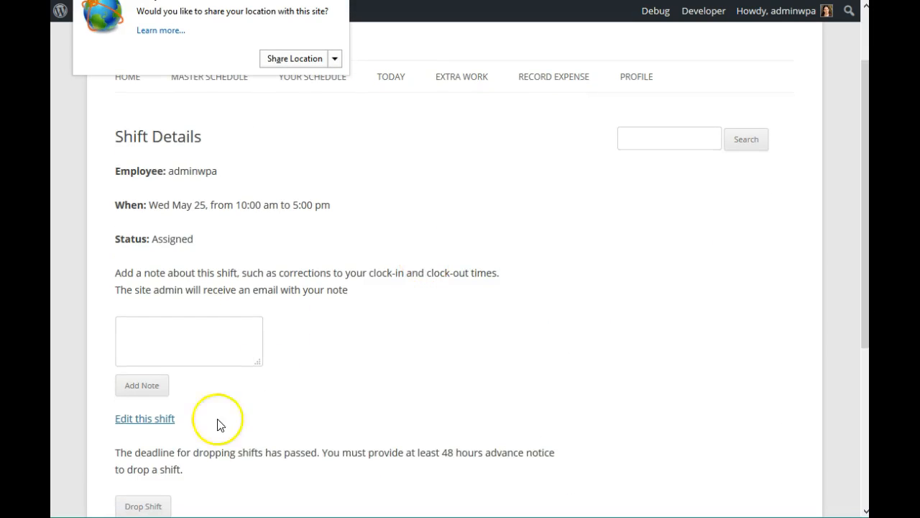
pyautogui.scroll(-2, 246, 400)
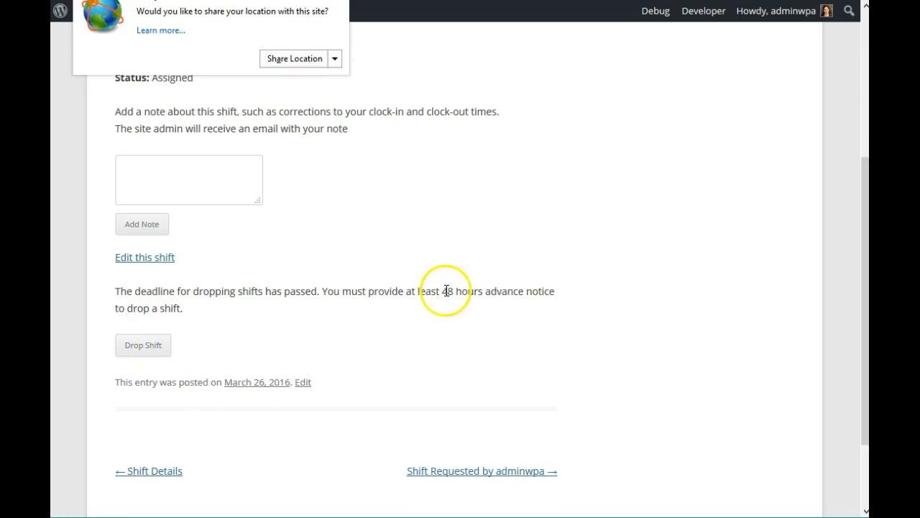
pyautogui.moveTo(323, 290); pyautogui.dragTo(360, 307)
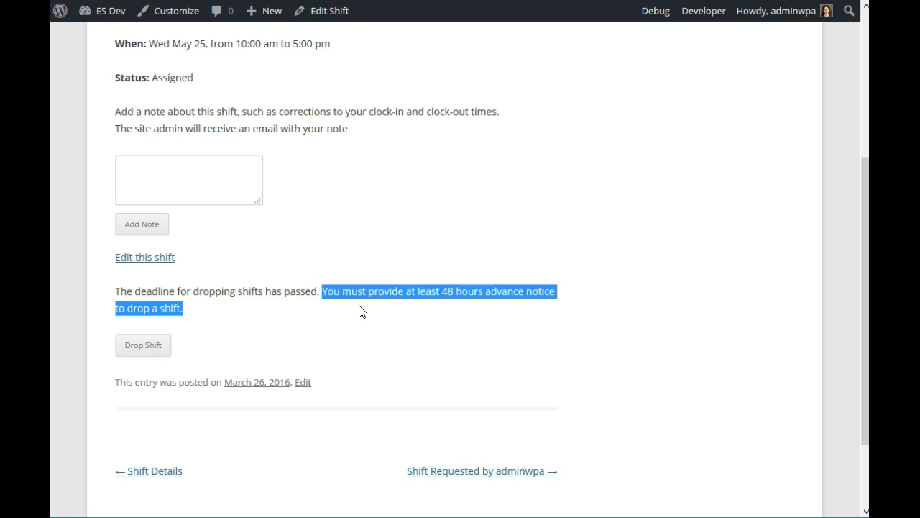
pyautogui.click(468, 314)
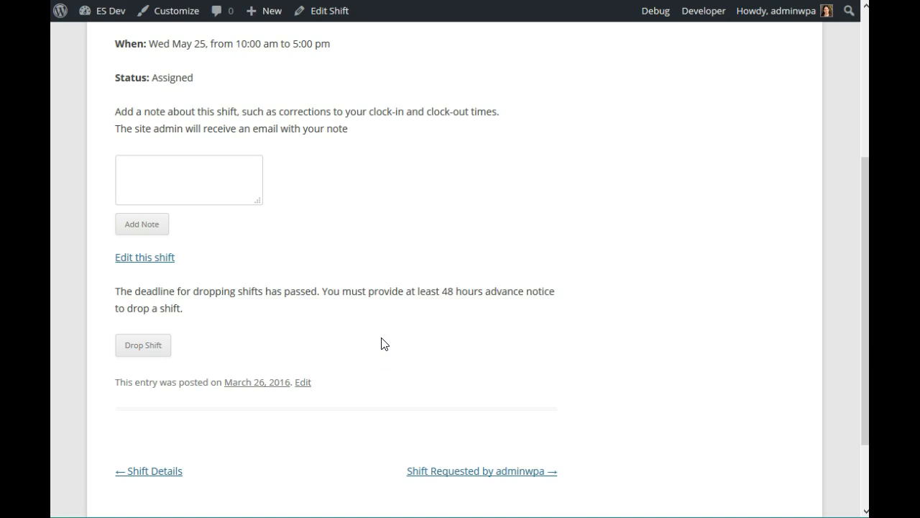
pyautogui.scroll(2, 383, 344)
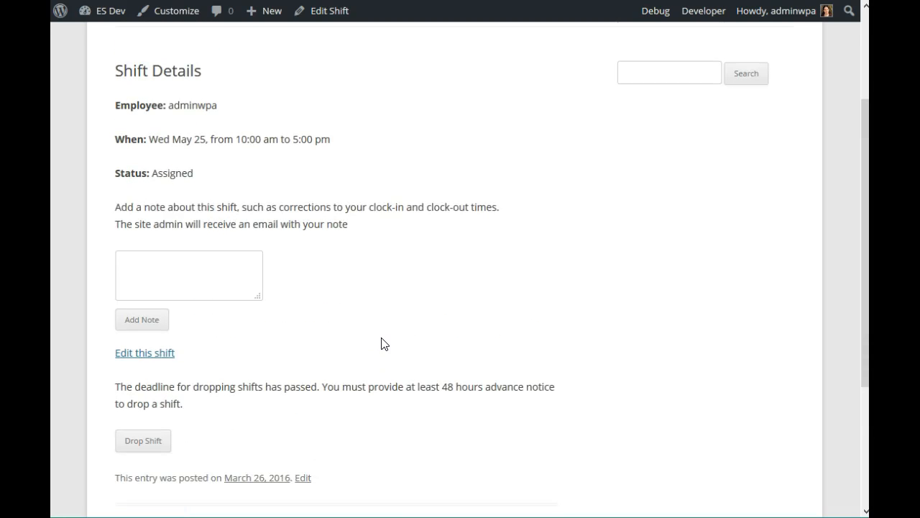
pyautogui.scroll(3, 381, 344)
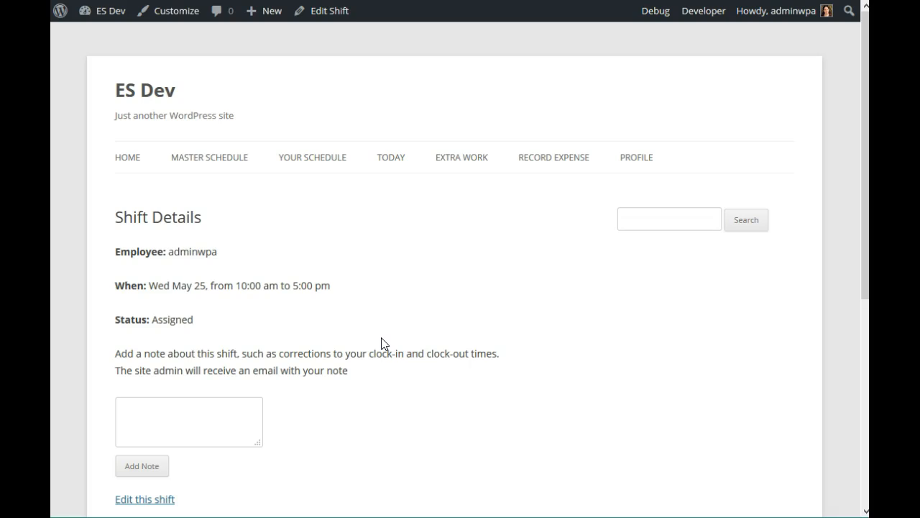